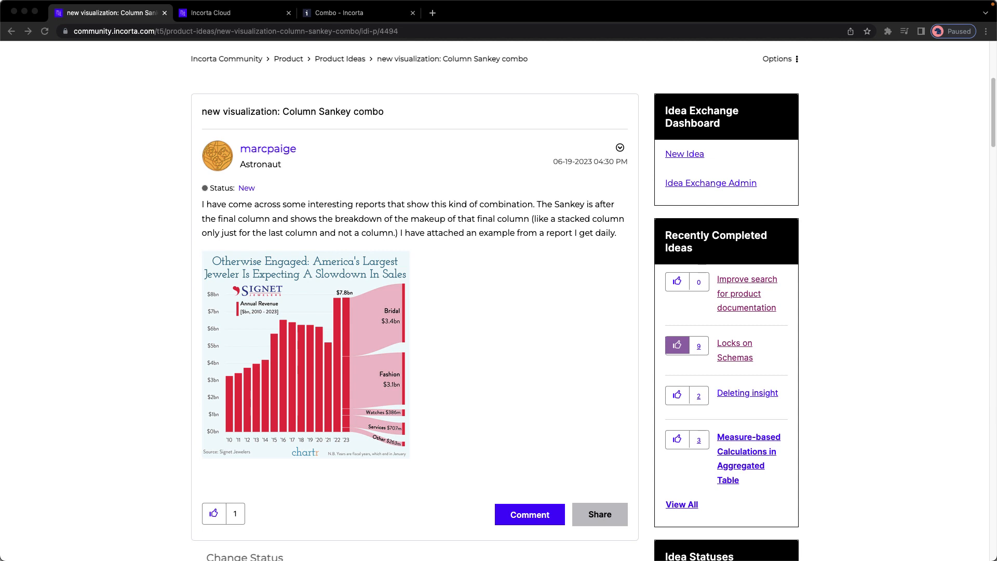
Review the Type options for the second Revenue measure in the Combo insight and compare with the community post's example chart
click(328, 18)
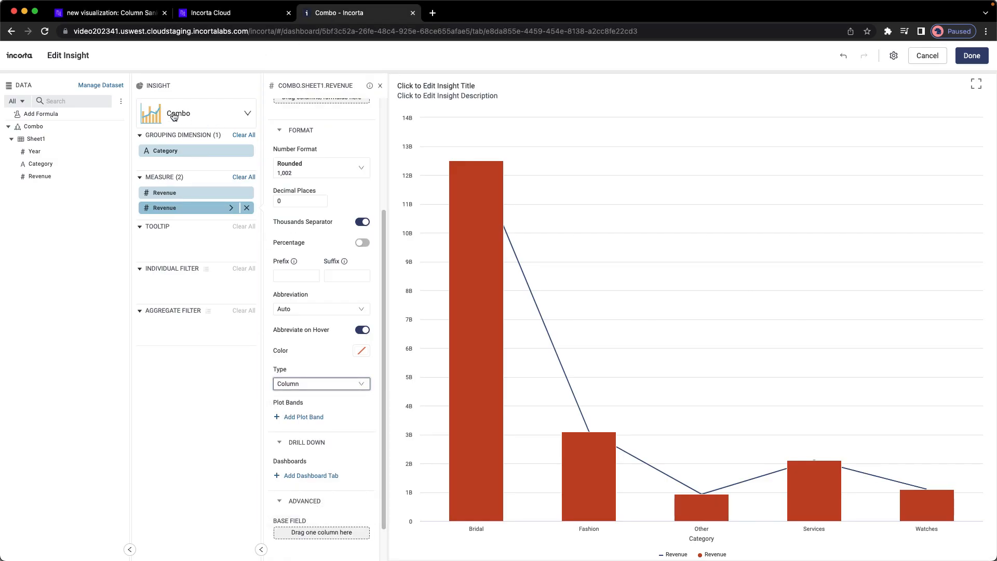
scroll(299, 328, down, 2)
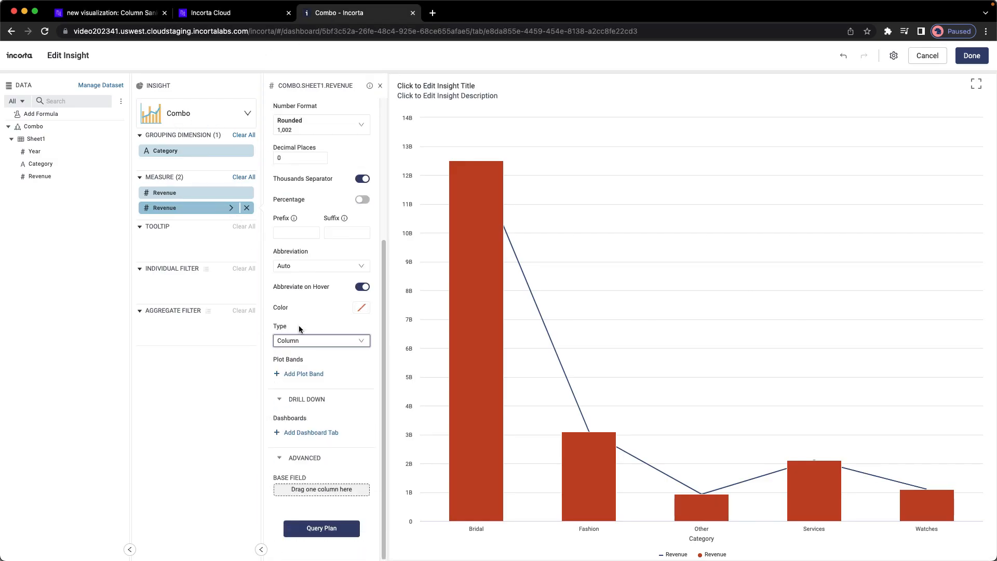
click(330, 341)
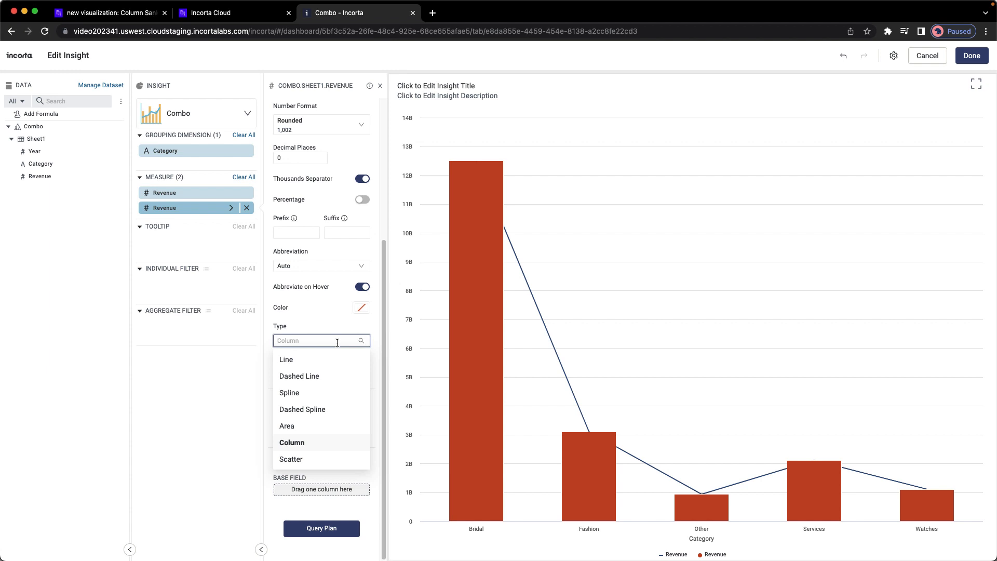
click(128, 14)
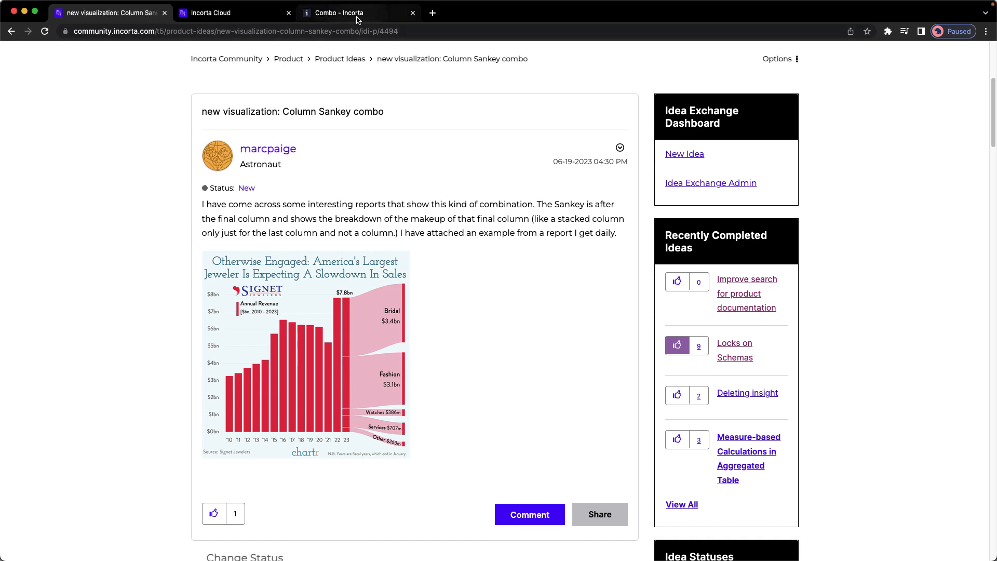
click(339, 13)
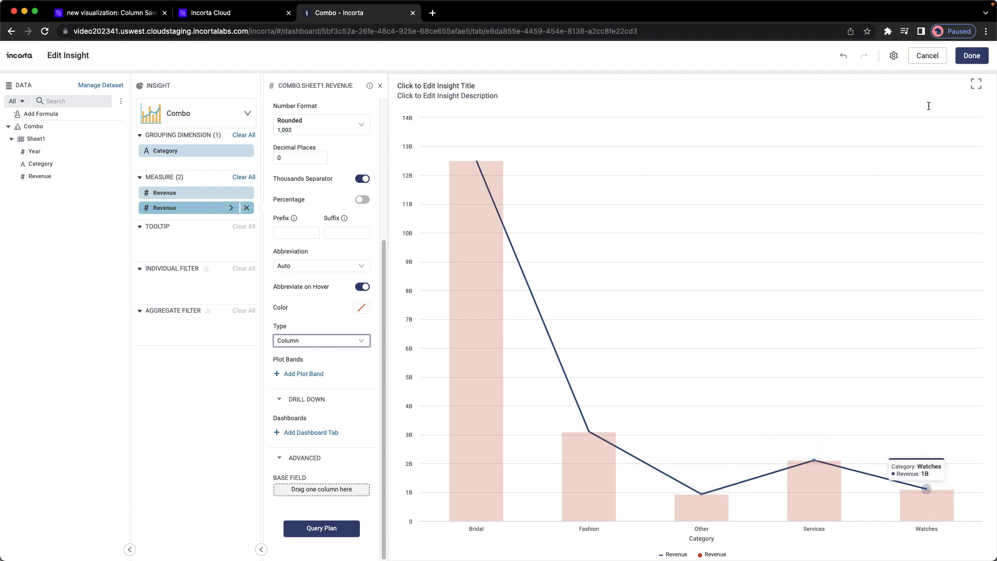
Exit the Combo insight without saving its changes and delete it from Tab 1
click(932, 61)
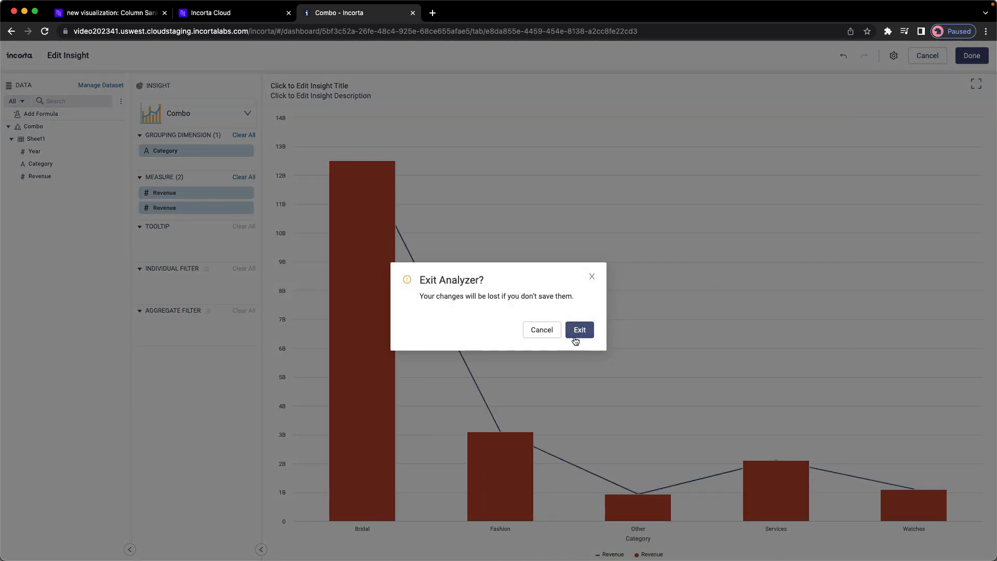
click(577, 330)
click(796, 130)
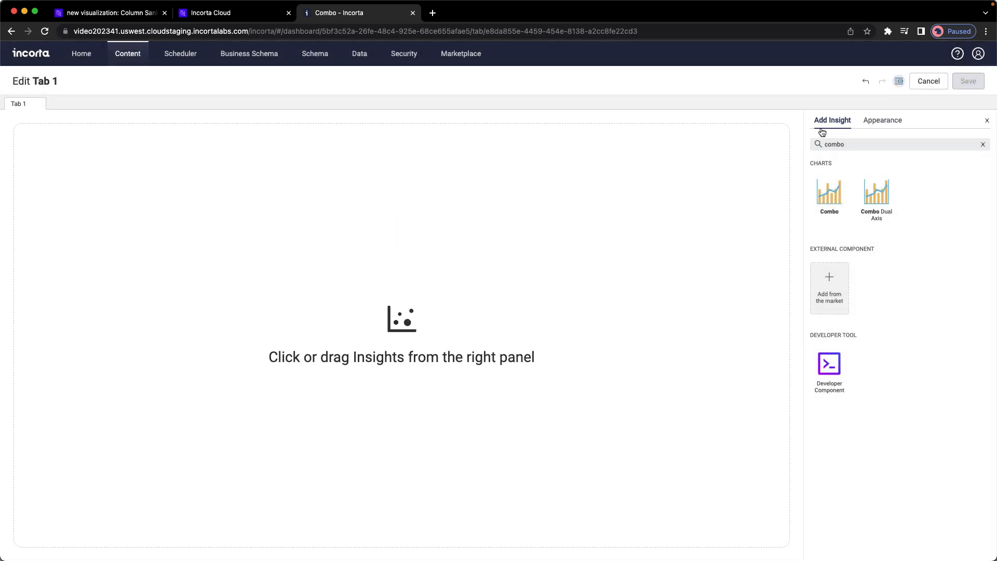
Search the insight library for "col" and add a Column insight to Tab 1
click(864, 146)
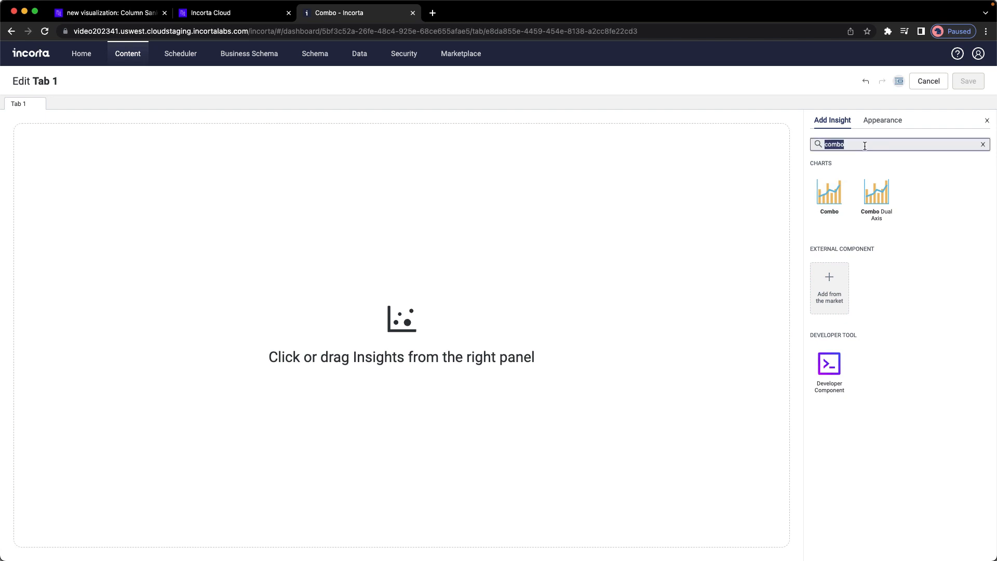
key(BackSpace)
text(col)
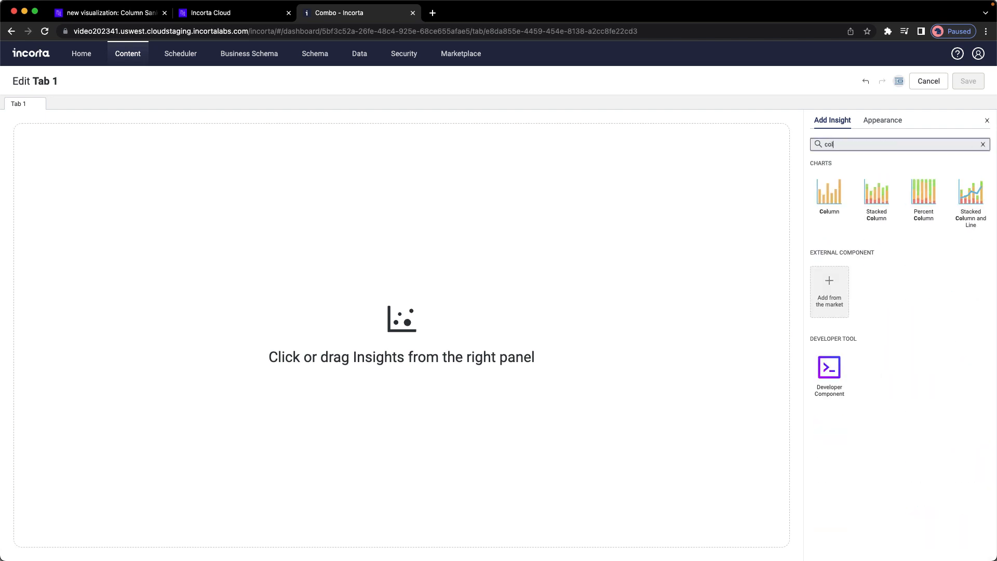
click(828, 193)
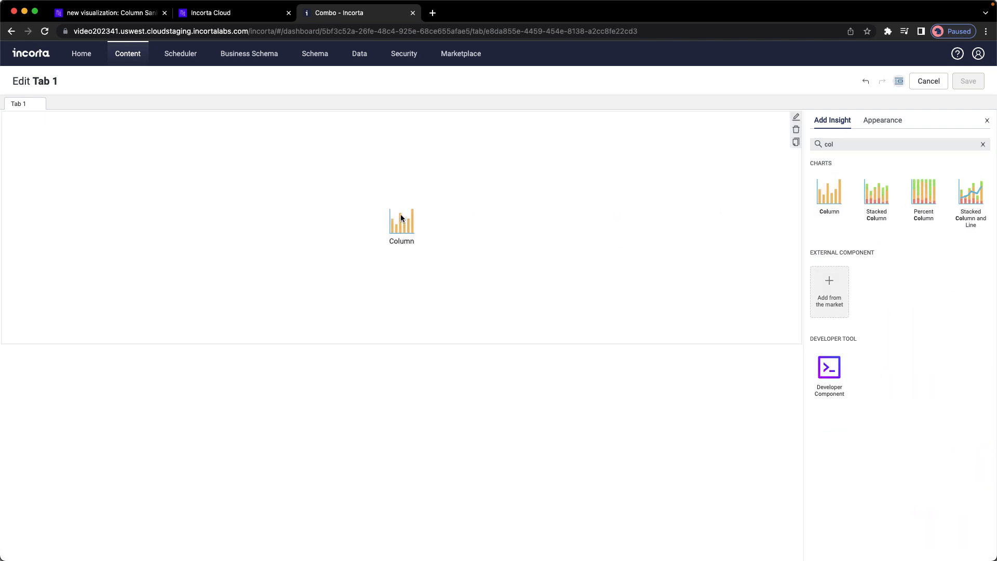
Search the insight library for "sank" and place a Sankey insight beside the Column insight
click(856, 144)
text(san)
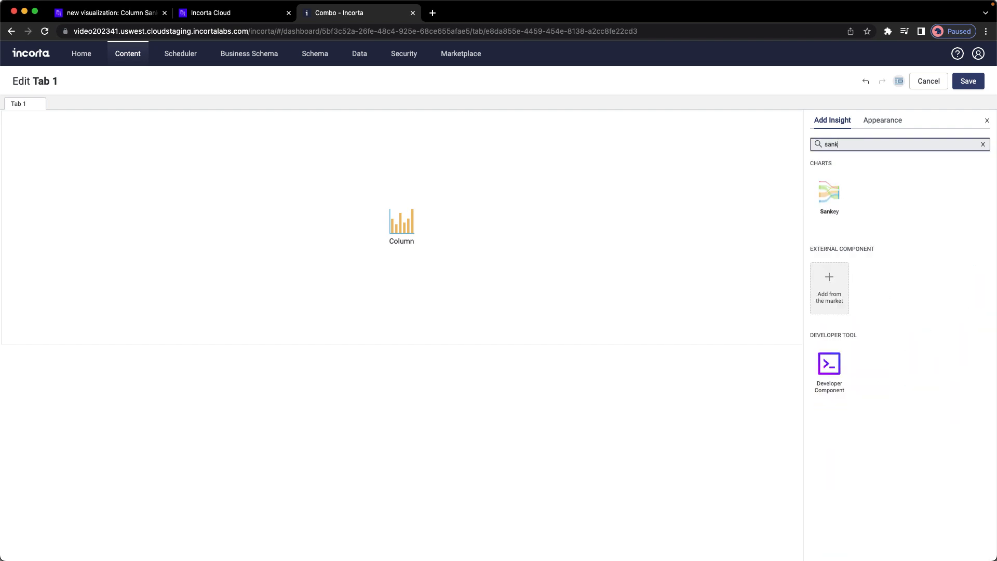
text(k)
drag(829, 193, 682, 208)
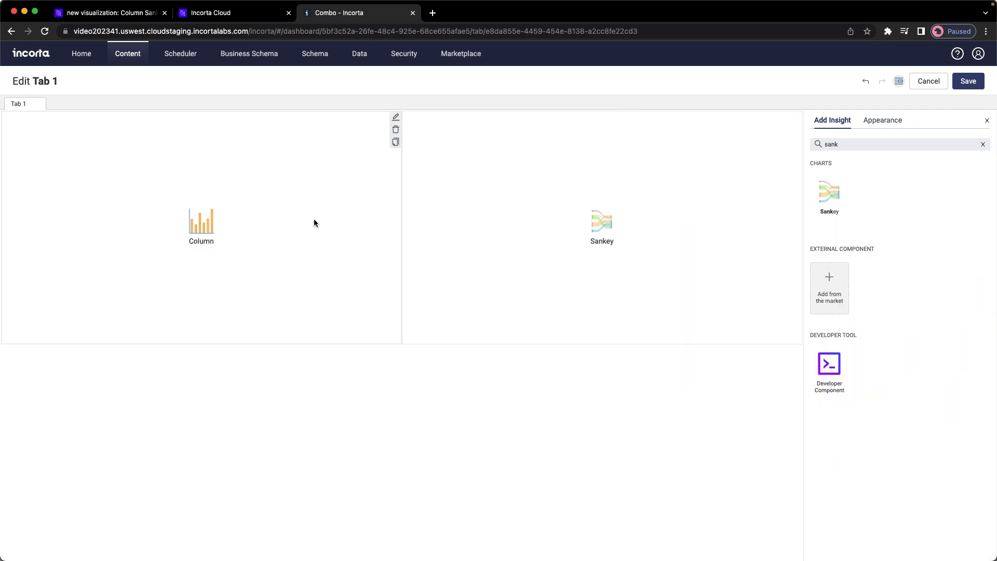
Open the Column insight for editing and add the Combo schema with its Sheet1 table to the dataset
click(394, 119)
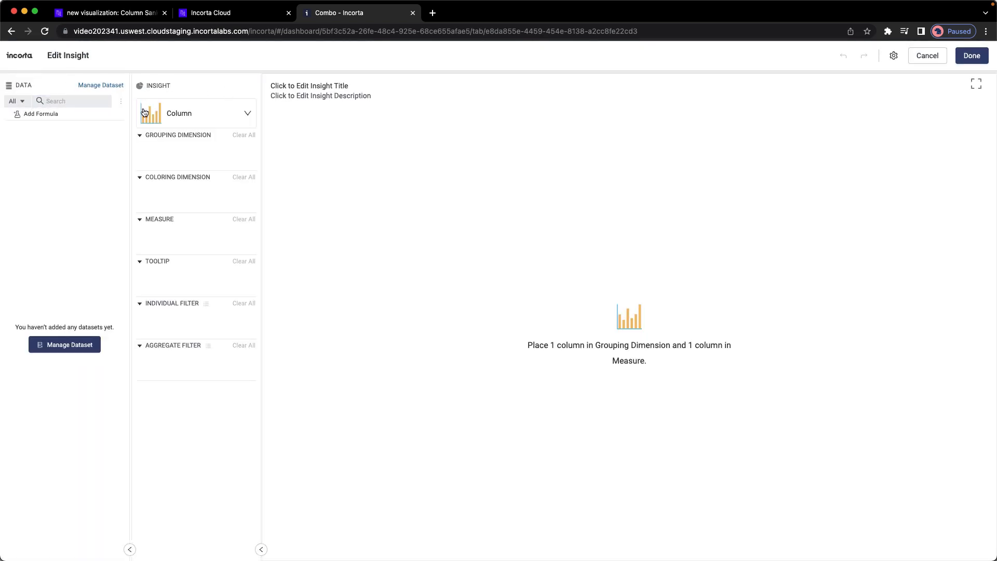
click(65, 346)
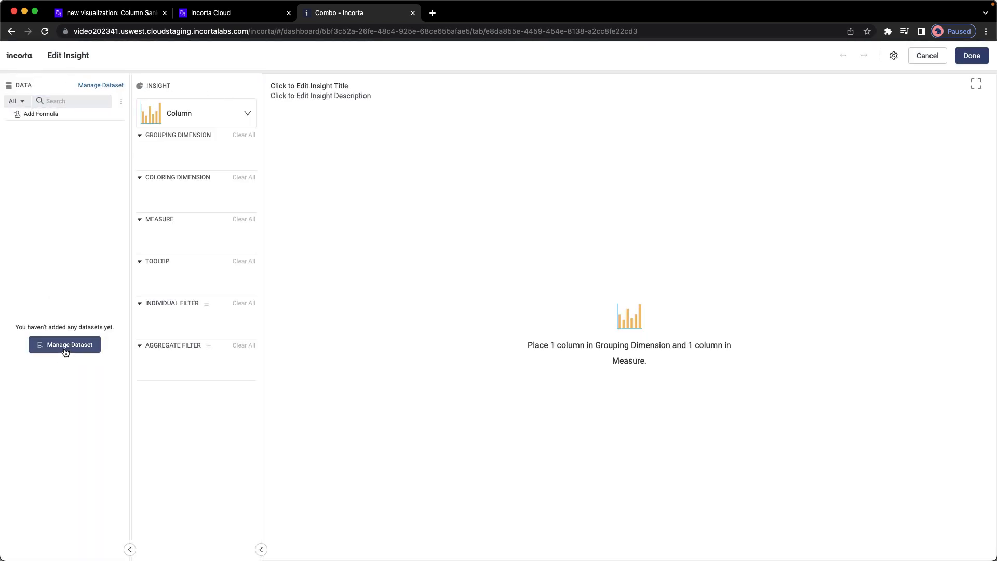
click(193, 103)
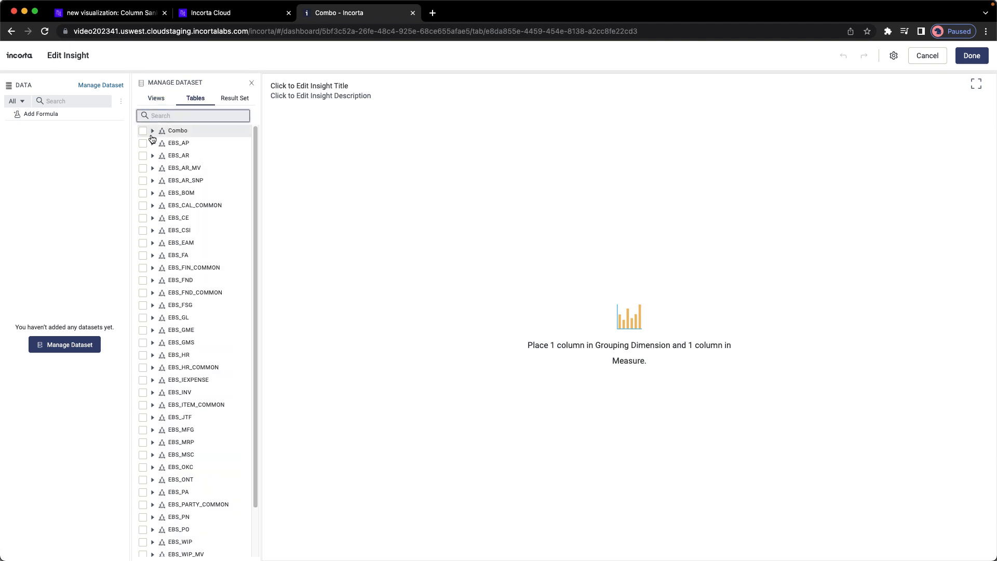
click(143, 132)
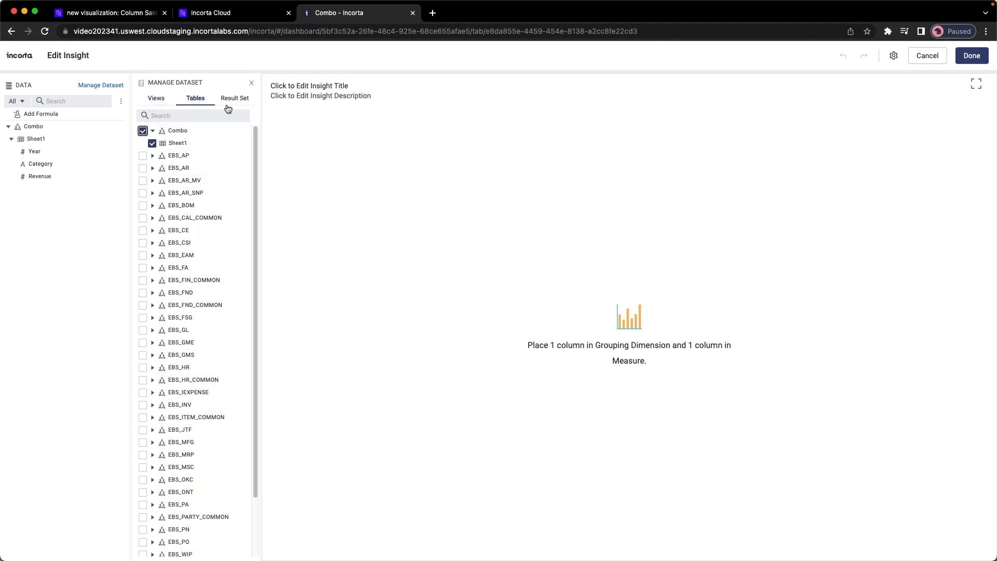
click(251, 83)
Display Sheet1's Year, Category and Revenue columns as a Listing Table
click(167, 114)
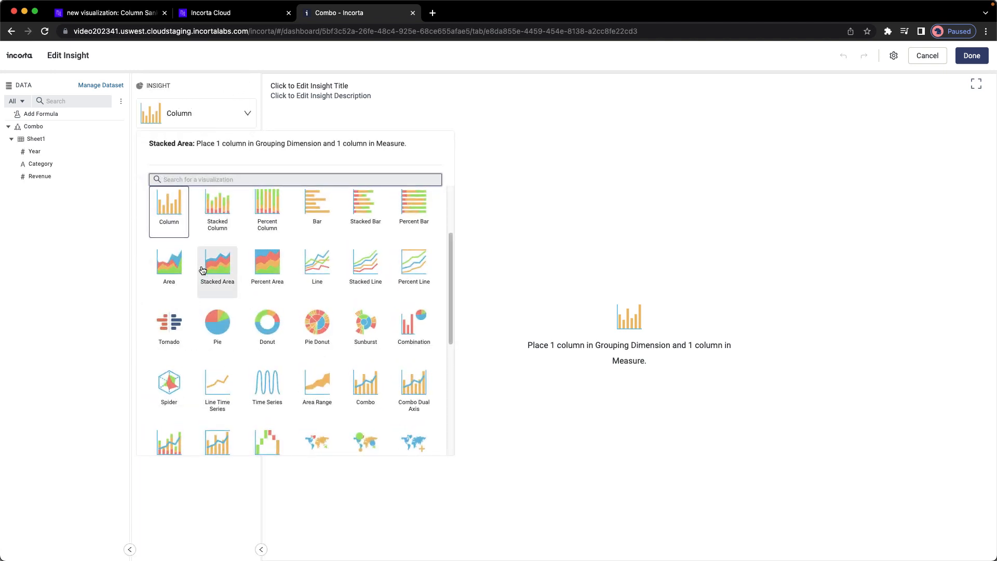
scroll(210, 322, down, 5)
scroll(210, 325, up, 8)
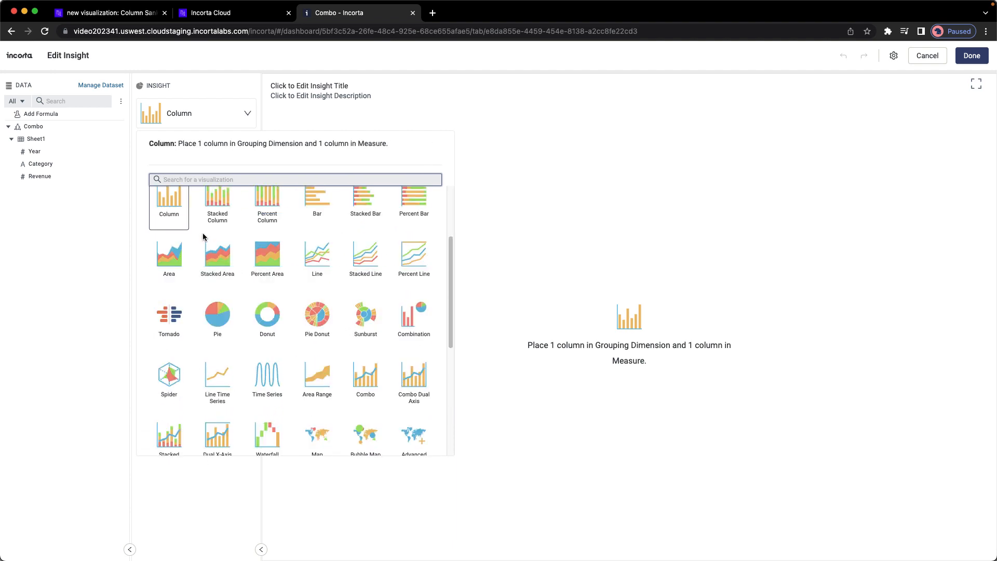
click(168, 225)
drag(36, 139, 164, 198)
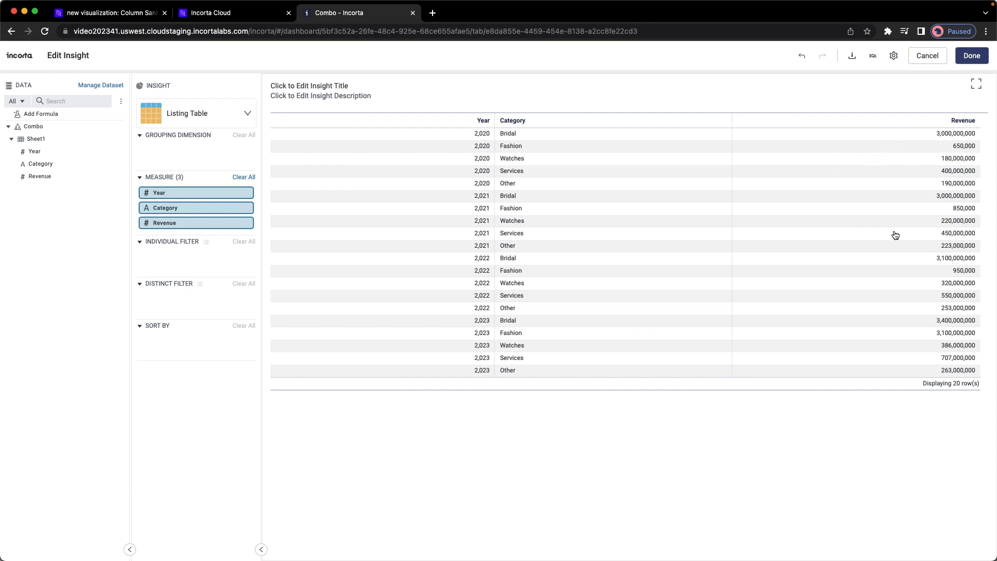
Clear all measures from the Listing Table and switch the insight back to a Column visualization
click(244, 177)
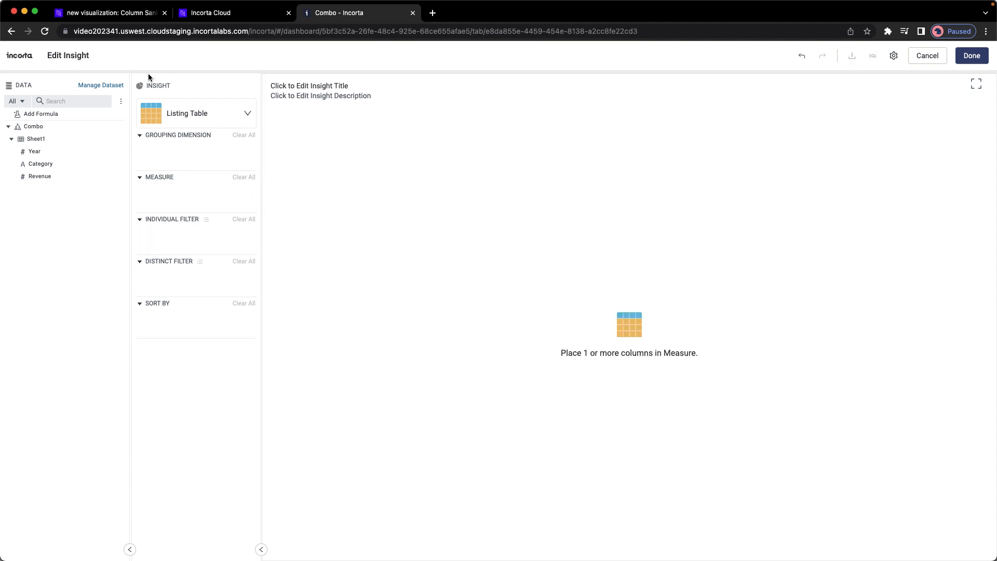
click(175, 111)
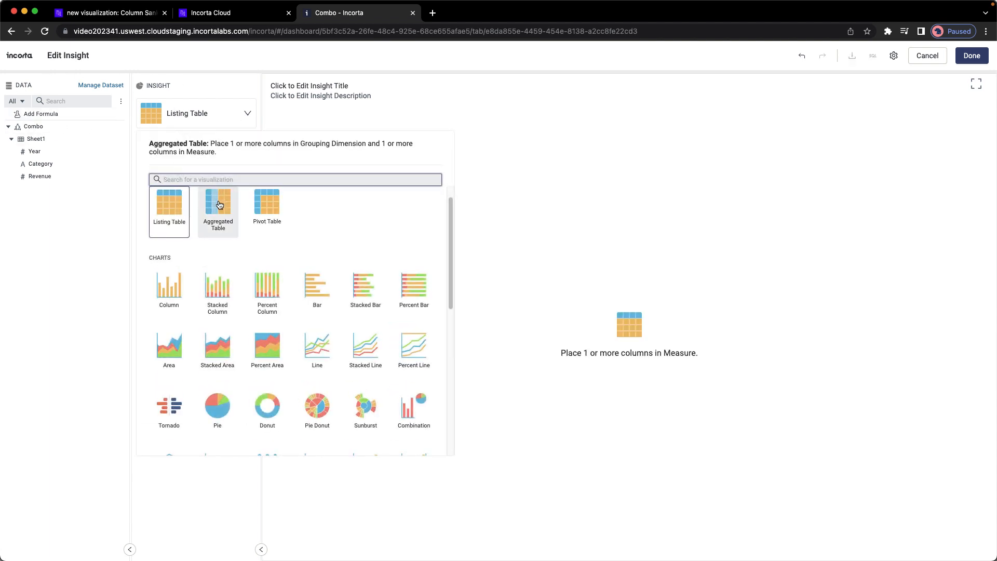
text(co)
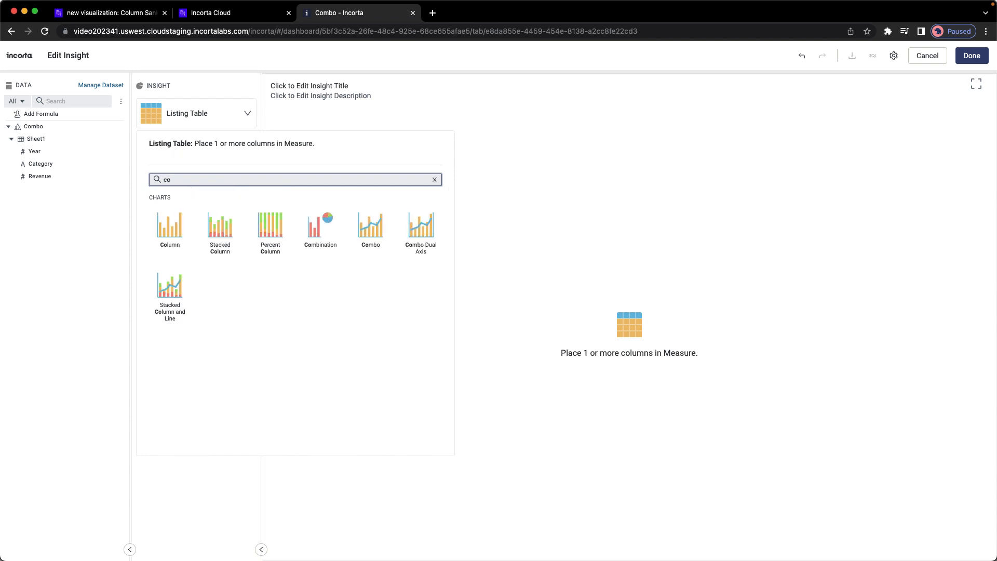
click(169, 225)
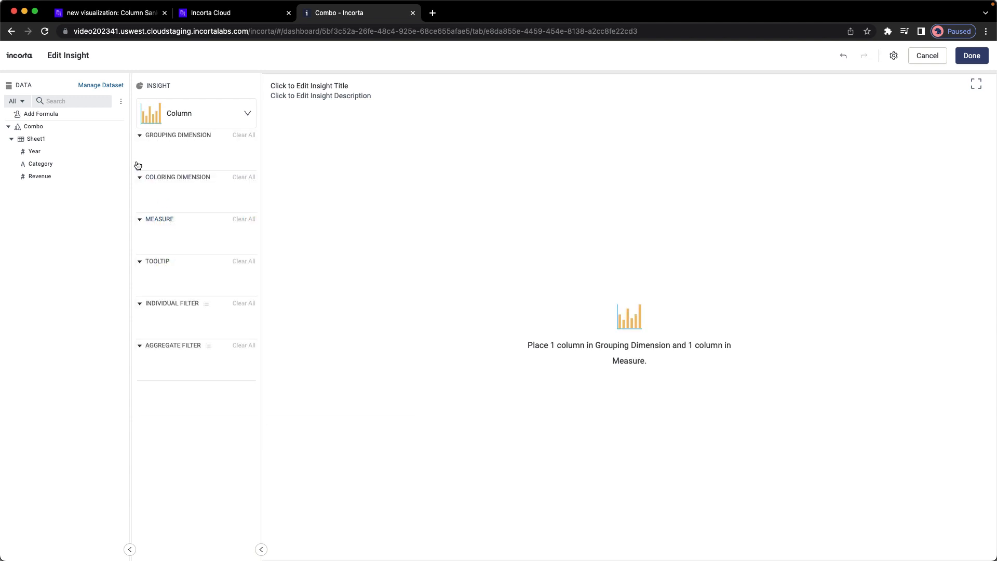
Set Year as the Column chart's grouping dimension and Revenue as its measure, and finish editing the insight
drag(36, 151, 173, 149)
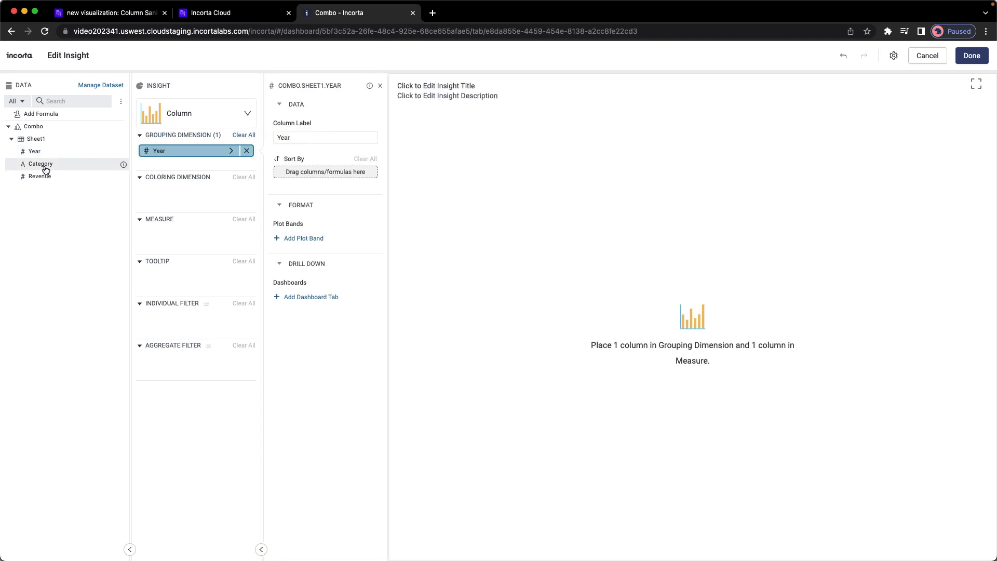
drag(34, 175, 188, 240)
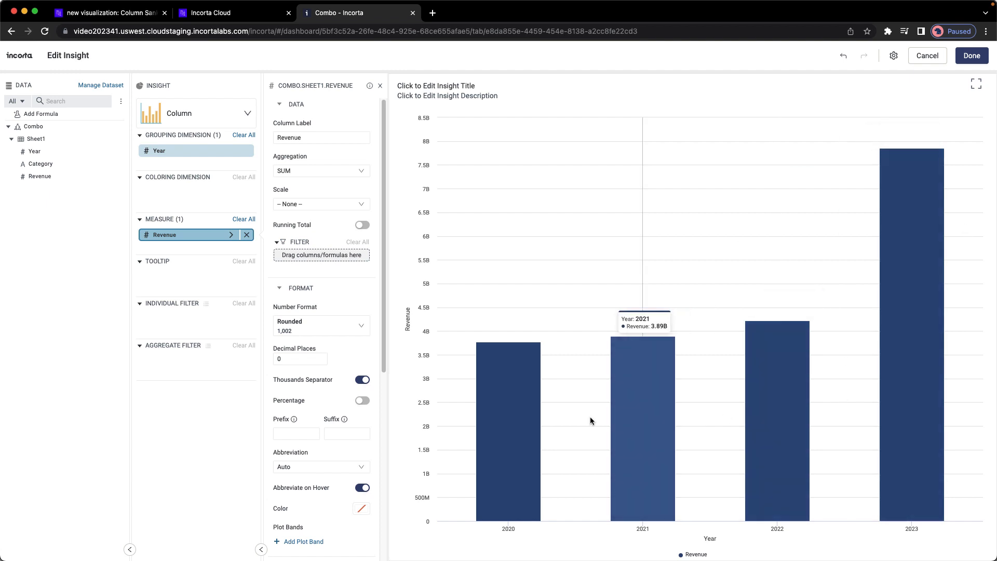
click(971, 56)
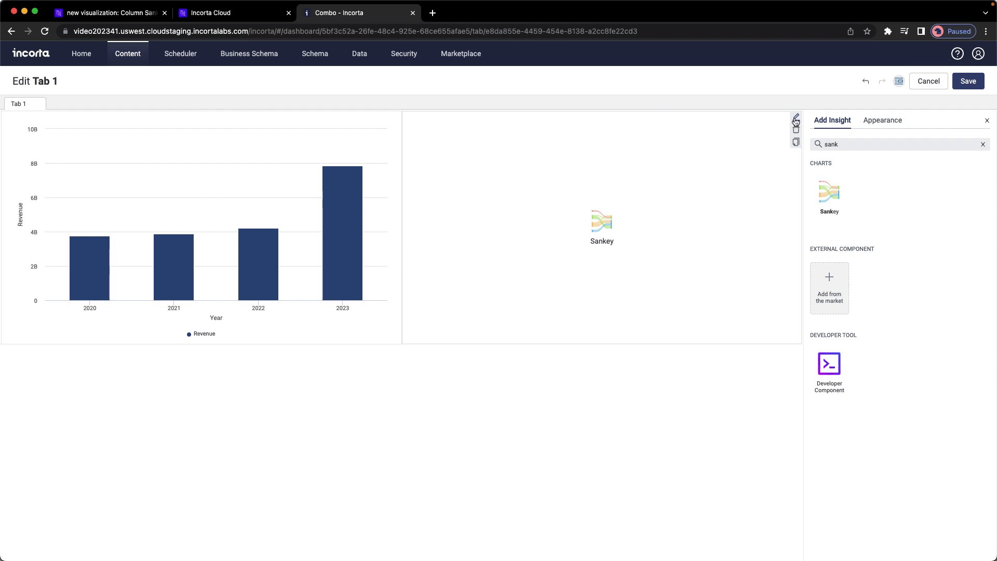
Edit the Sankey insight, setting Year as the source, Category as the target and Revenue as the measure
click(795, 119)
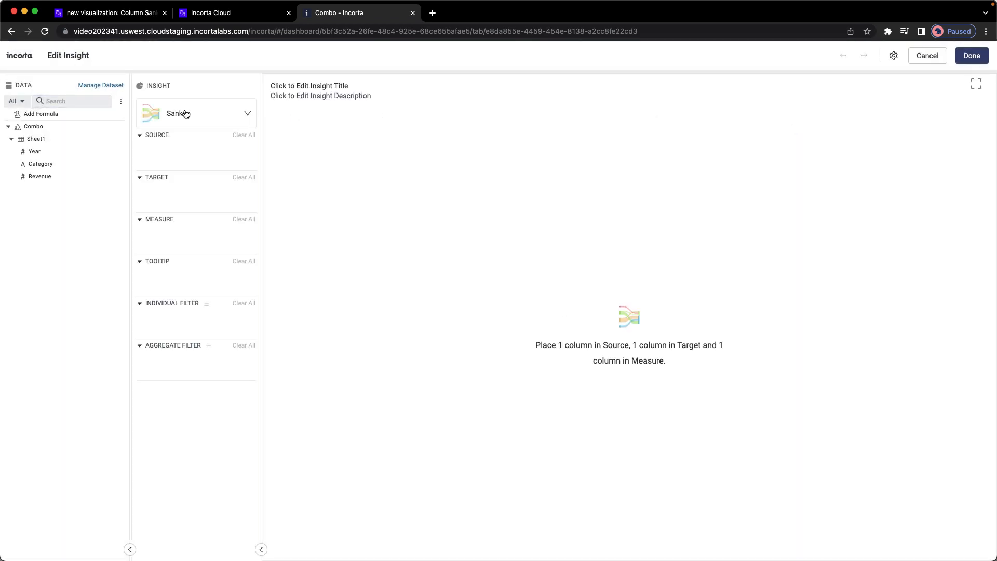
drag(36, 152, 156, 151)
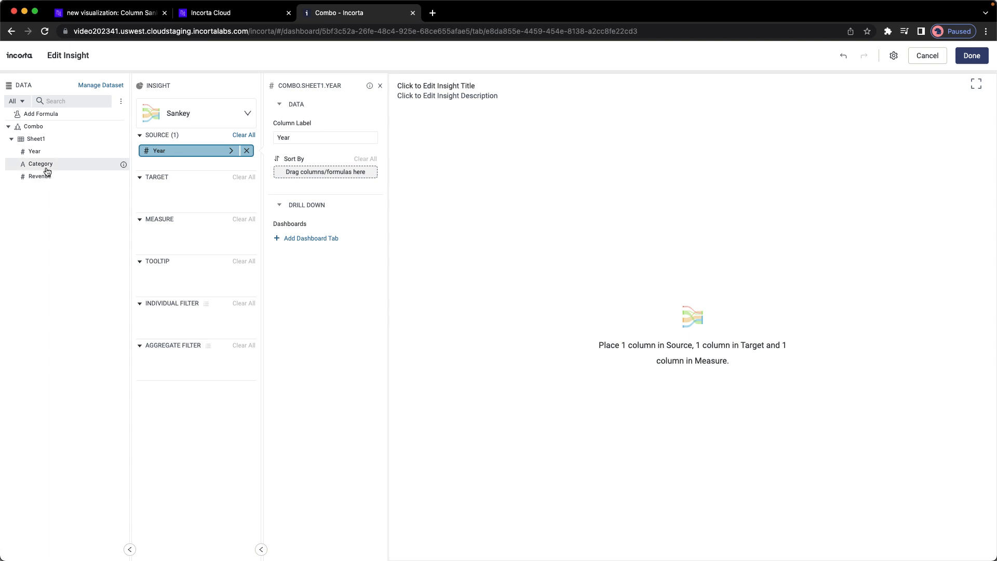
drag(43, 181, 156, 234)
drag(54, 164, 160, 206)
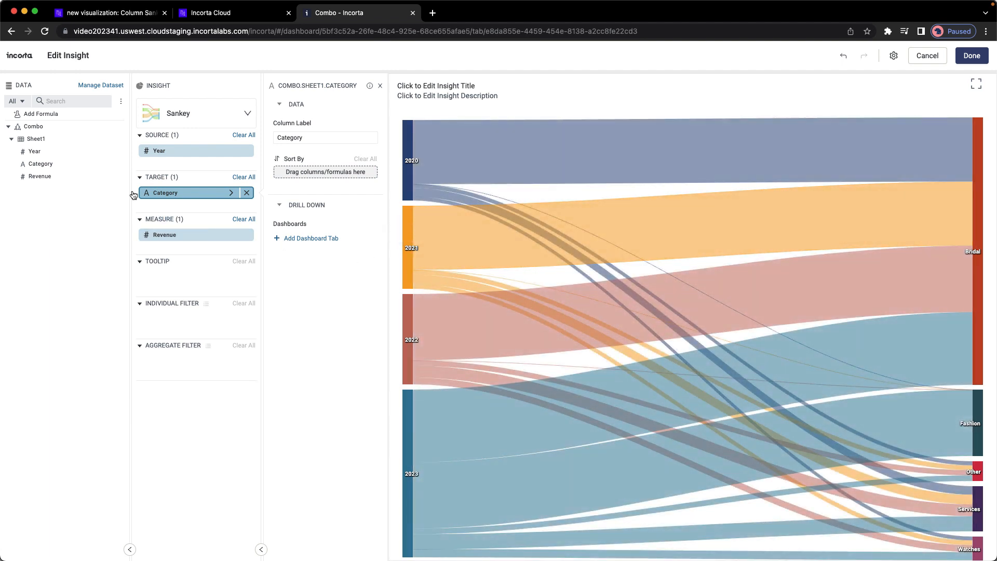
Add an individual filter limiting the Sankey's Year to 2023, and compare it with the community post's example chart
drag(28, 151, 171, 318)
click(281, 283)
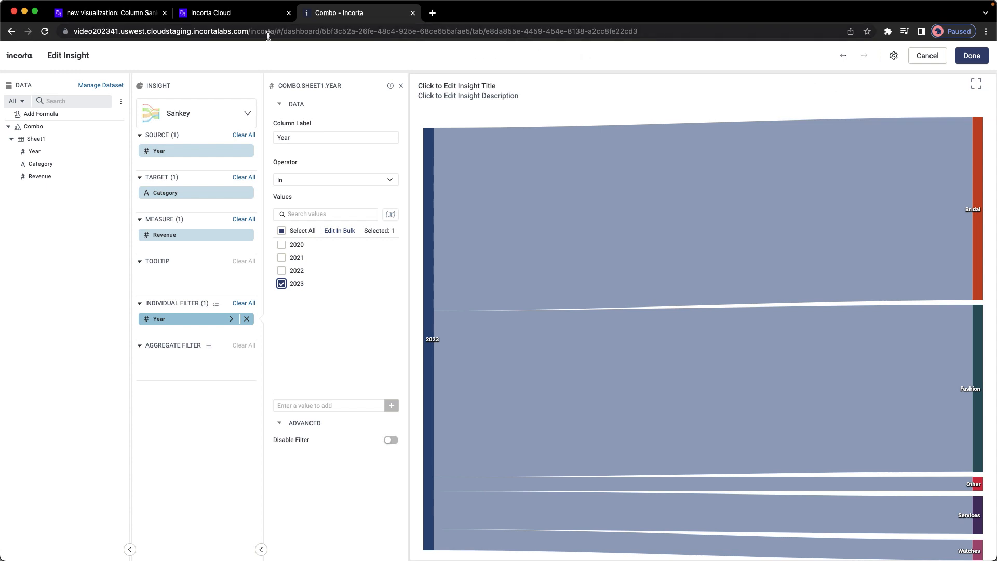
click(109, 13)
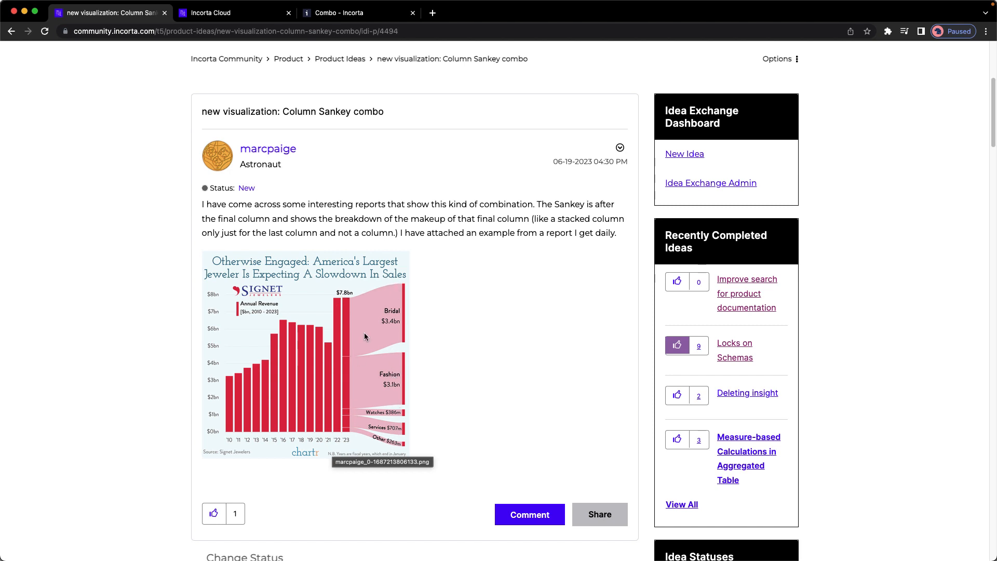
click(365, 13)
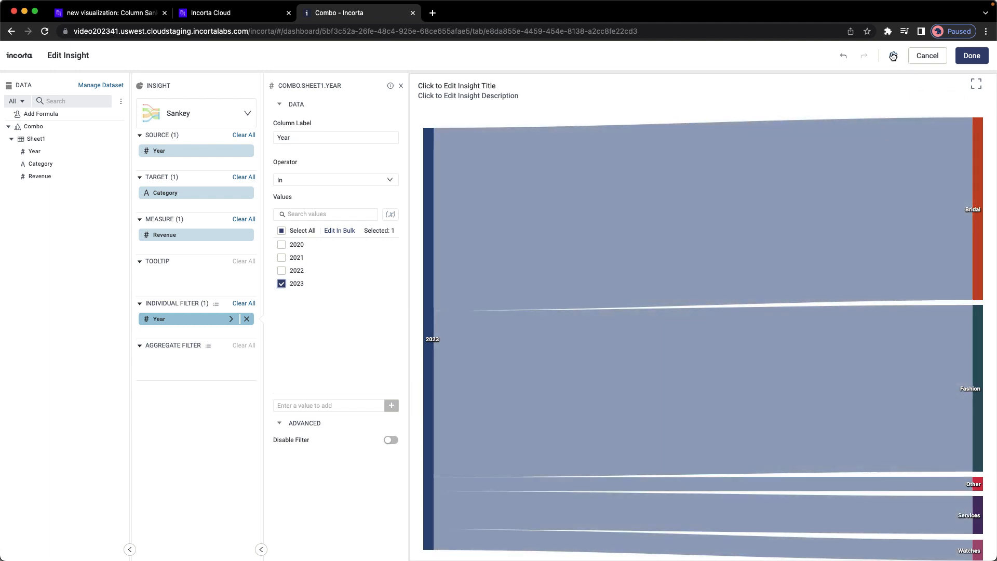
Open the Sankey's settings and toggle its data labels off and back on
click(893, 55)
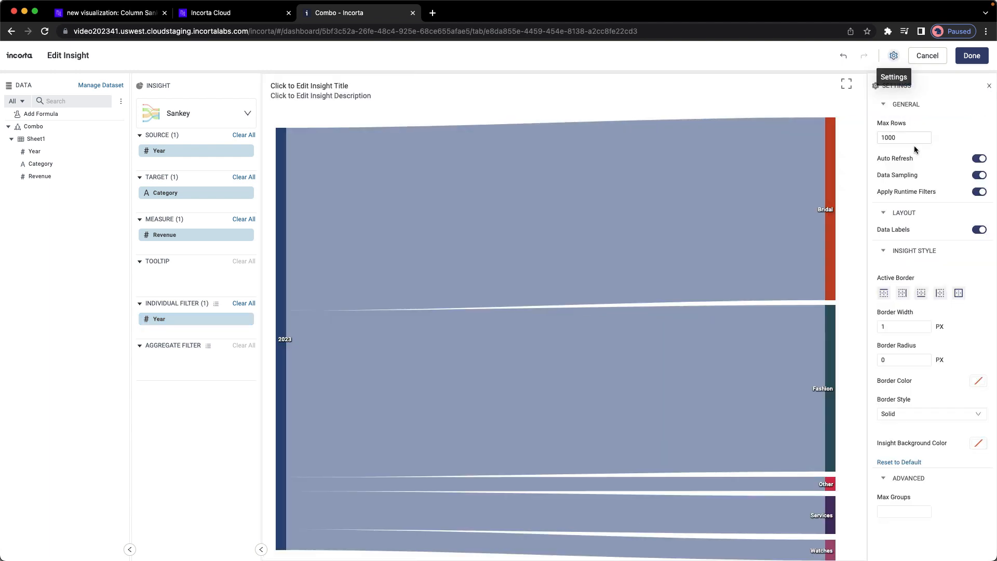
click(979, 230)
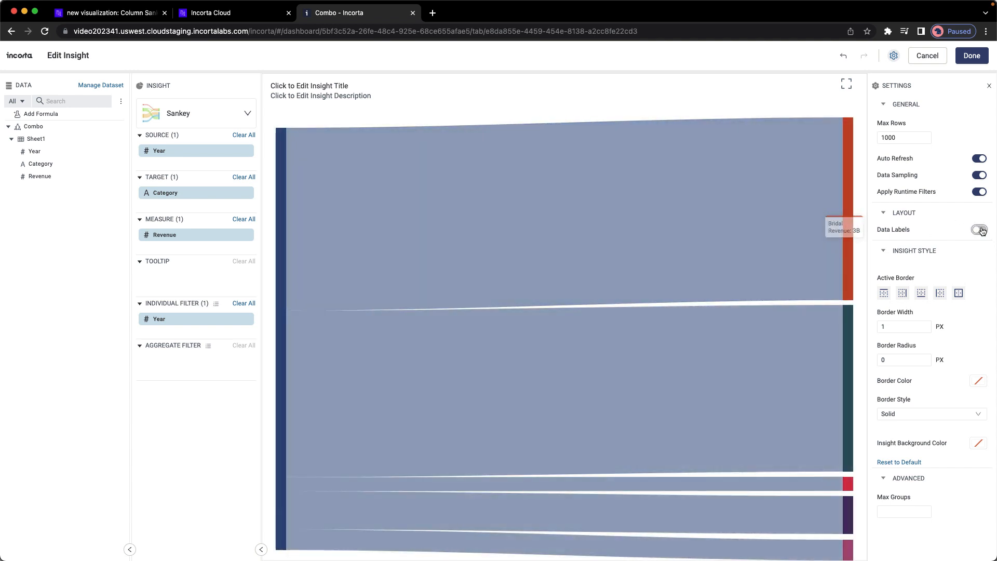
click(980, 230)
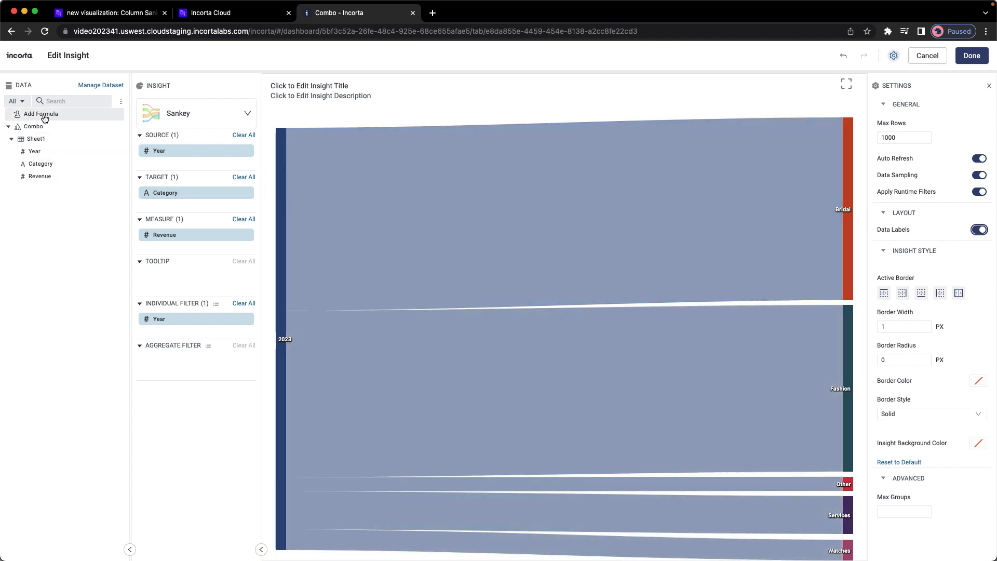
Replace the Sankey's Year source with formula case(Combo.Sheet1.Year = 2023, ' ', string(Combo.Sheet1.Year)), validate and save it, and finish editing the insight
drag(45, 113, 166, 166)
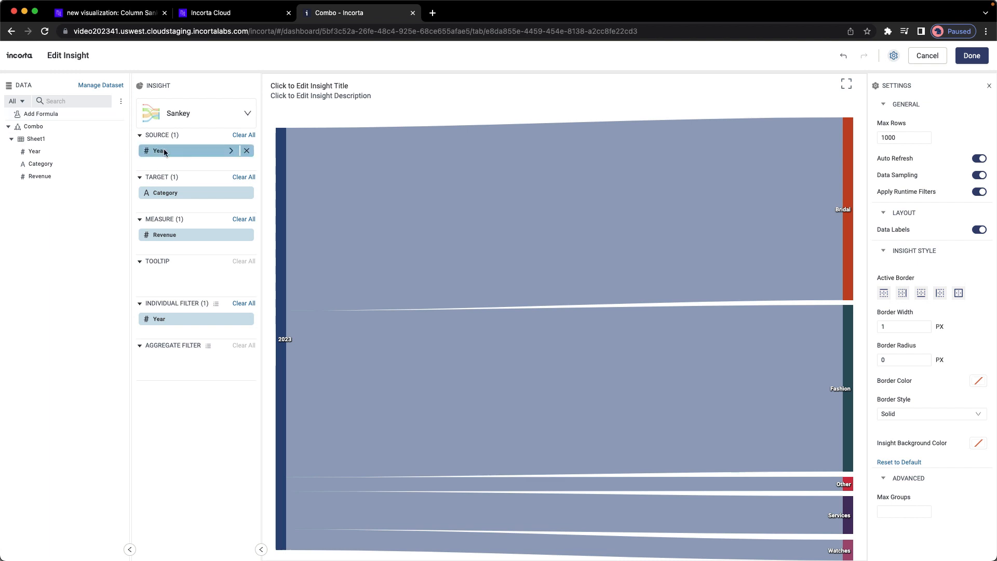
click(246, 150)
drag(40, 114, 192, 150)
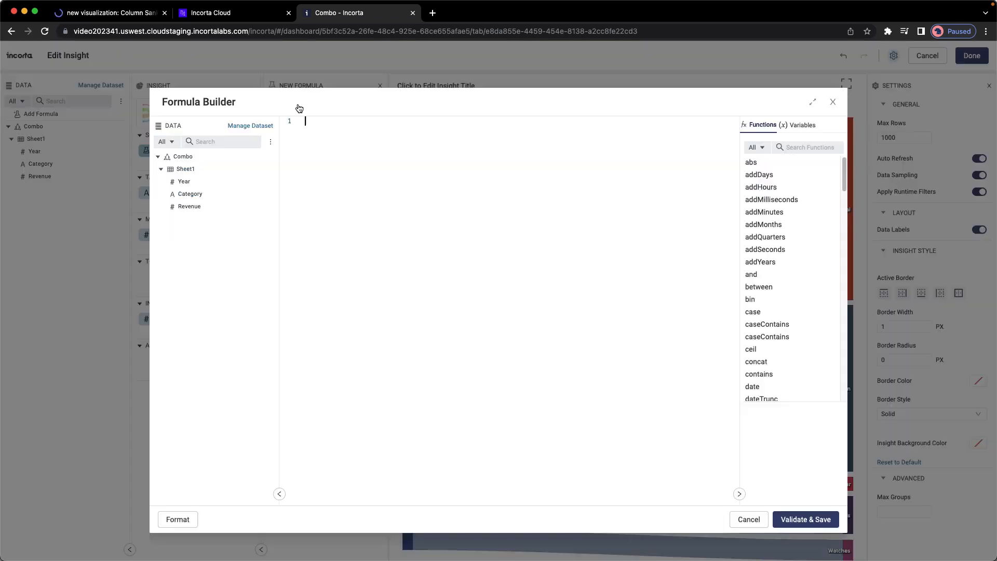
text(case(     Combo.Sheet1.Year = 2023,     ' ',     string(         Combo.Sheet1.Year     ) ))
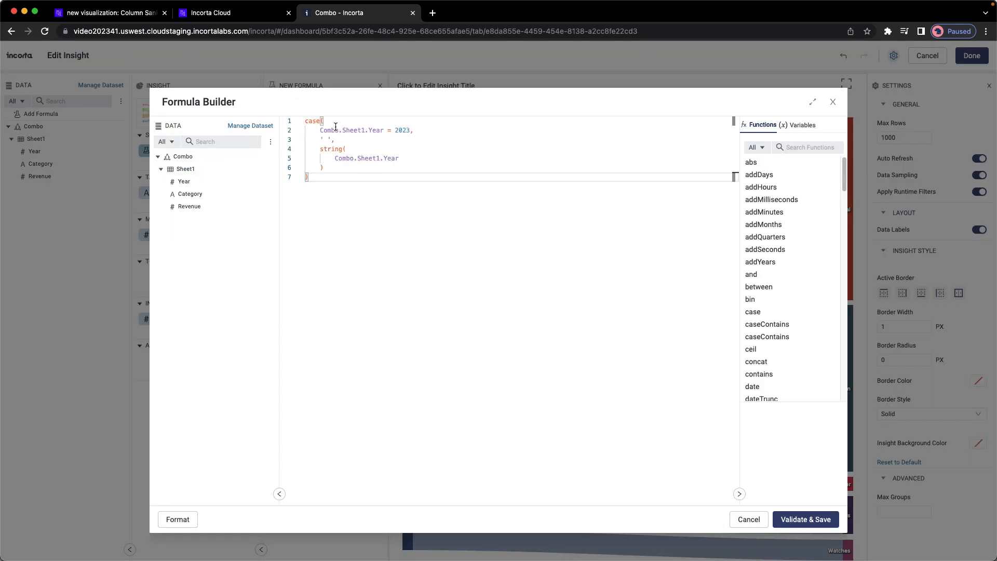
click(400, 130)
drag(331, 141, 424, 209)
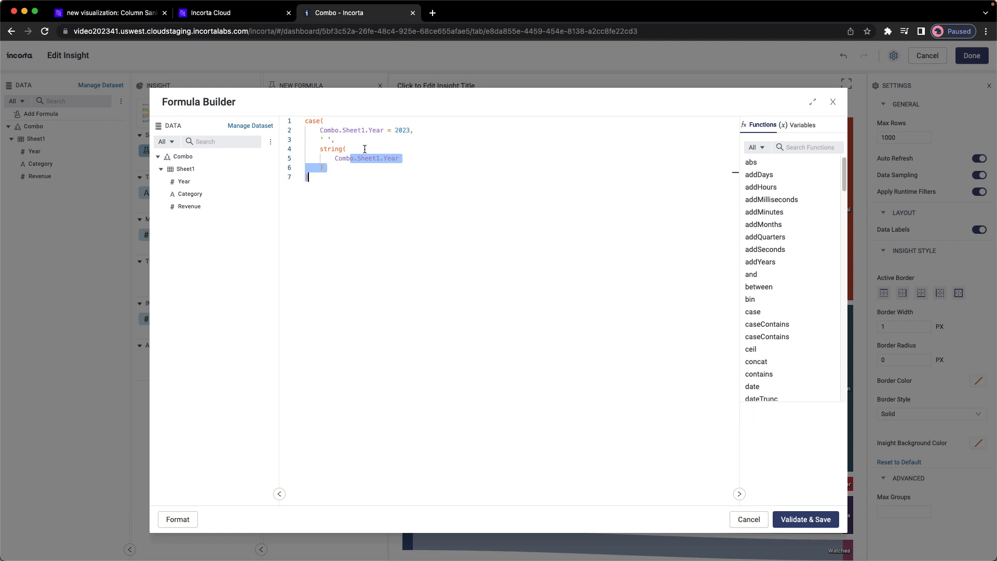
click(779, 518)
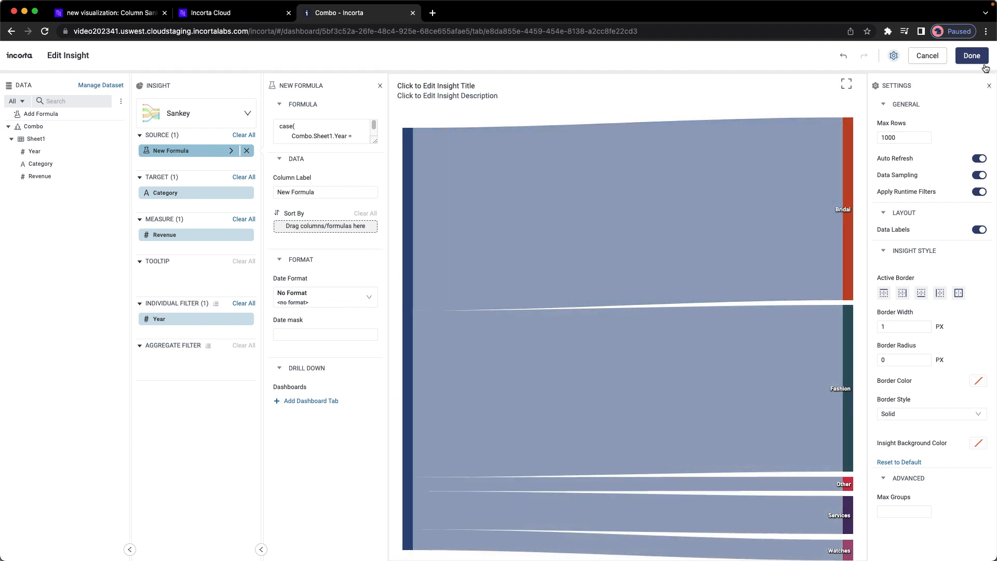
click(970, 56)
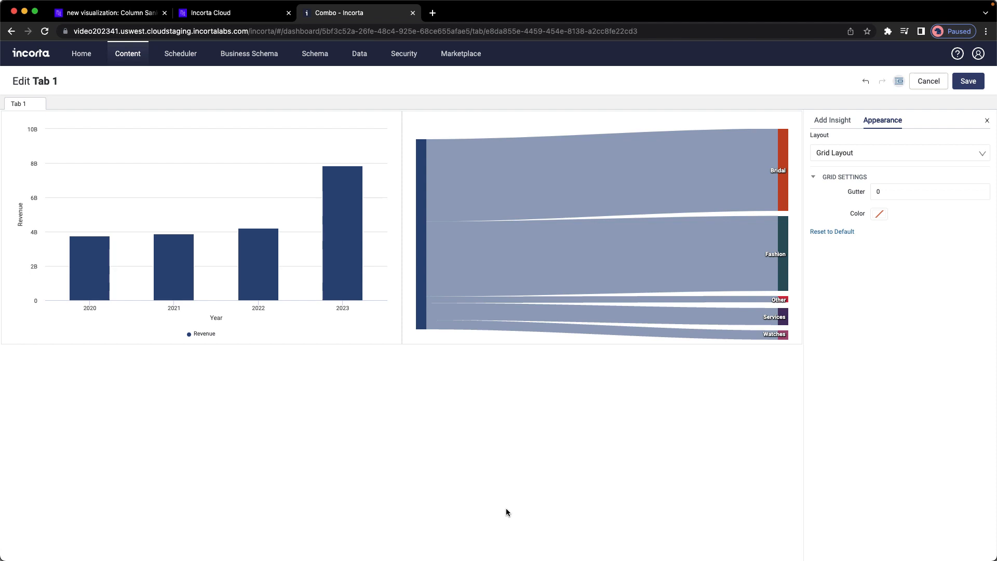
Switch the dashboard tab to Free Form Layout and move the Sankey so it partly overlaps the Column chart
click(843, 124)
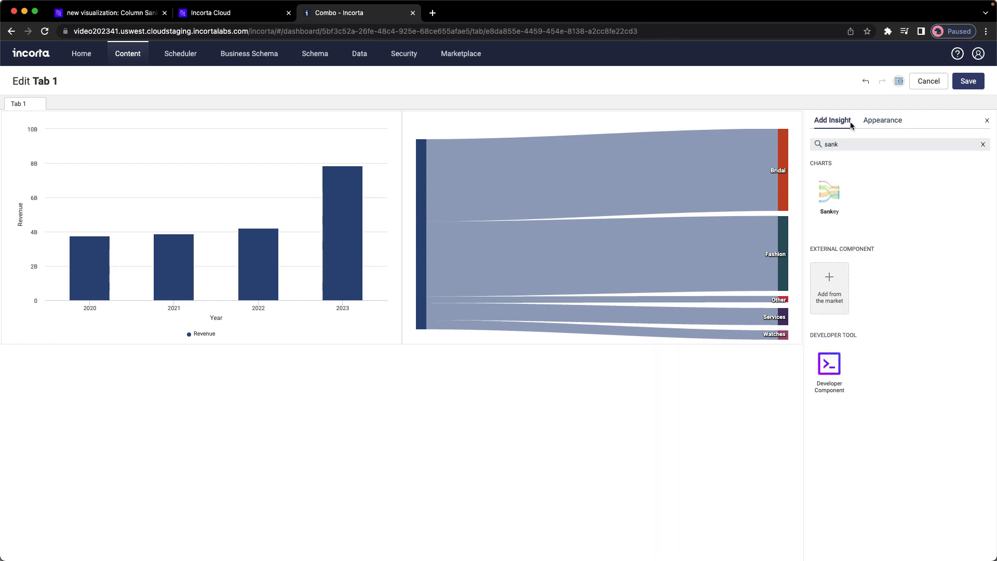
click(882, 120)
click(854, 152)
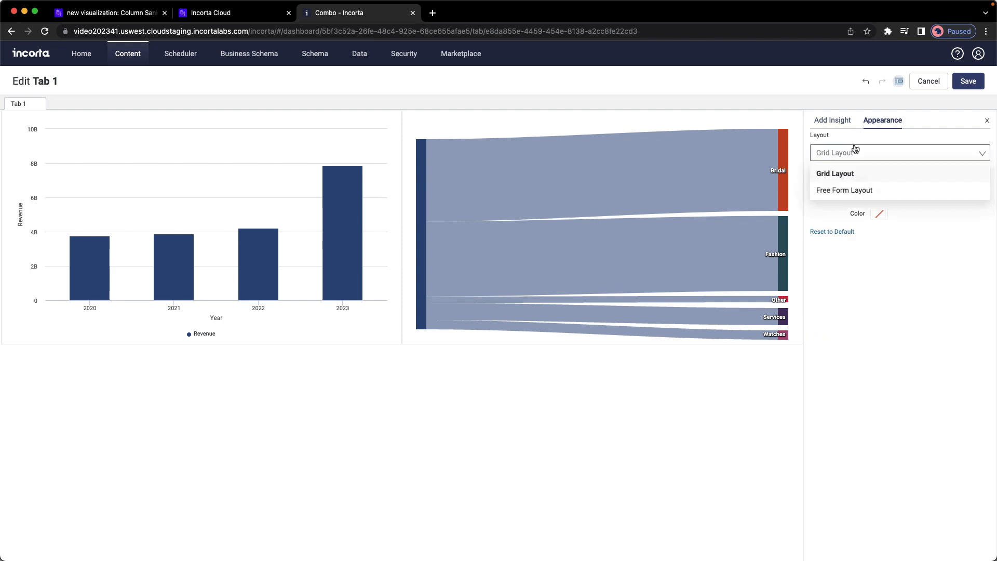
click(841, 198)
drag(543, 251, 359, 274)
click(211, 265)
click(479, 331)
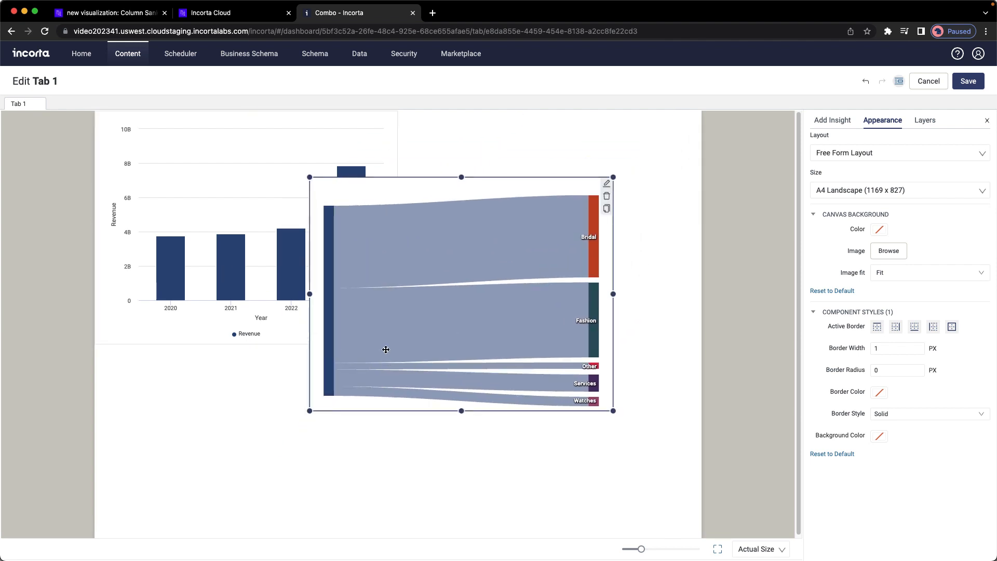
drag(385, 349, 441, 388)
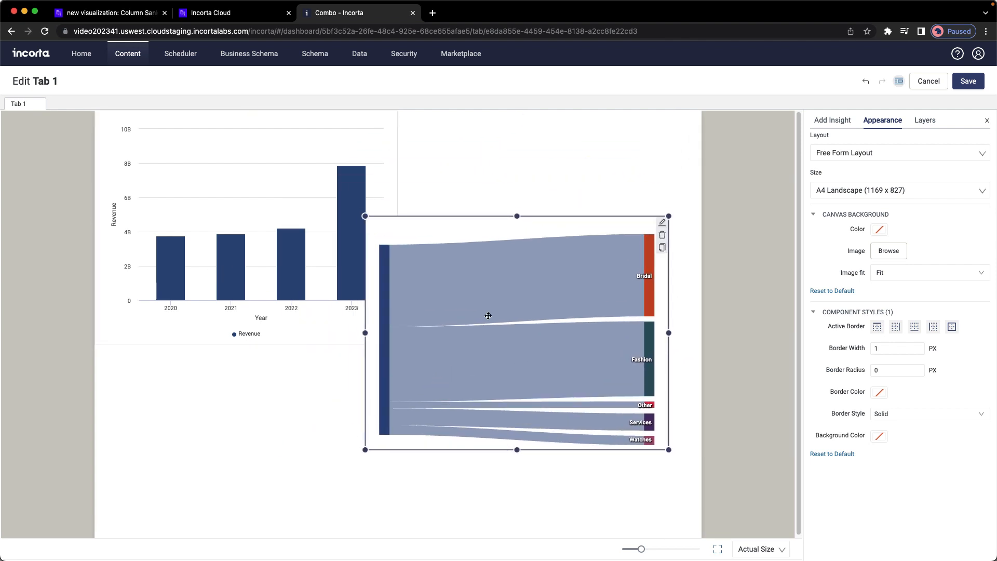
Set the border width to 0 px on both the Column chart and the Sankey
click(275, 266)
click(447, 321)
click(288, 291)
click(527, 348)
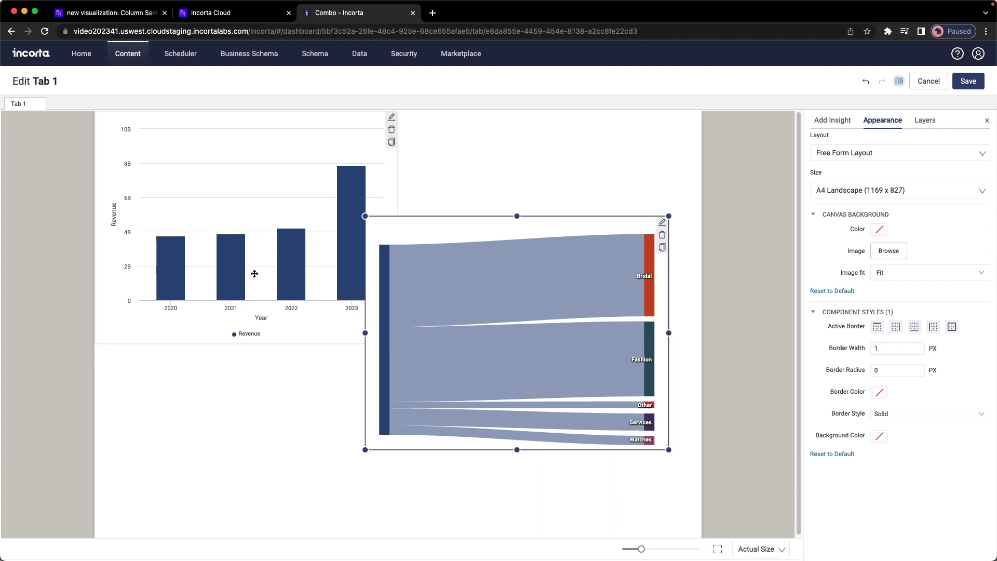
click(189, 262)
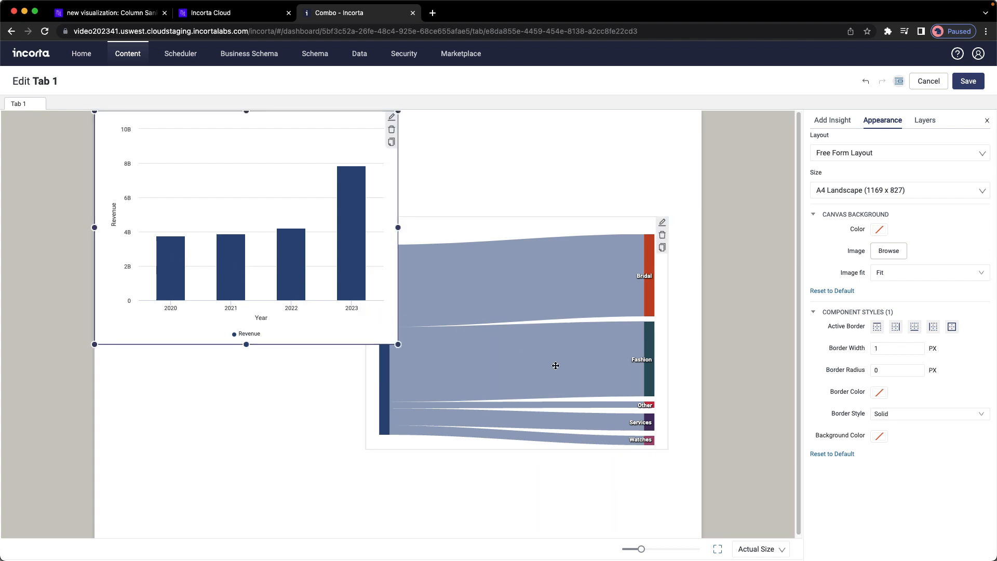
double_click(892, 349)
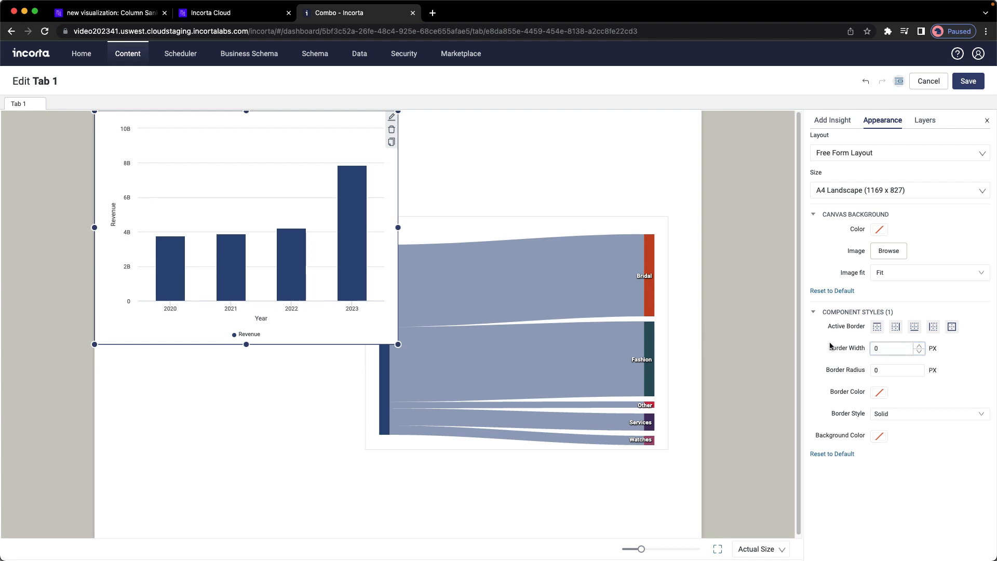
click(585, 353)
click(888, 349)
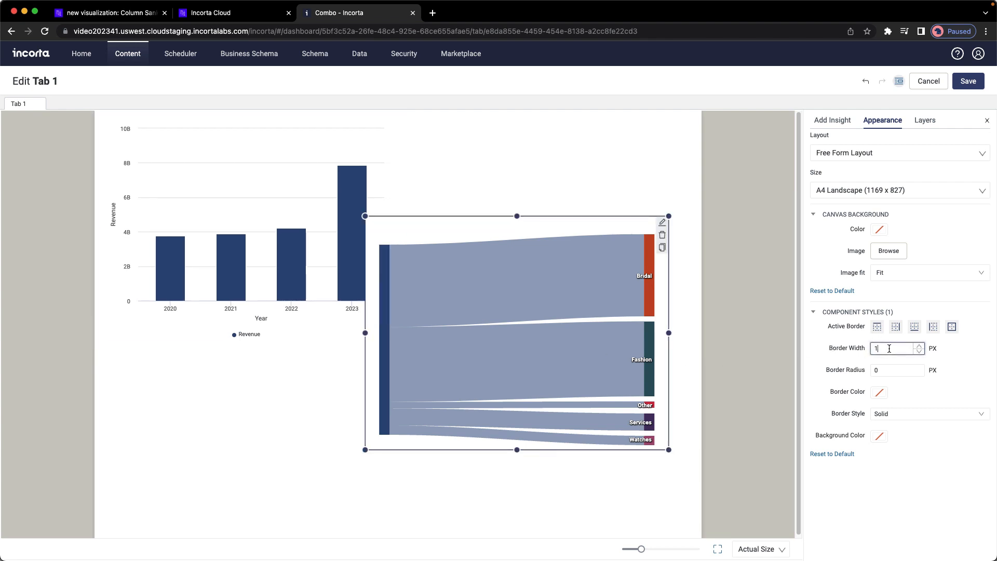
key(BackSpace)
text(0)
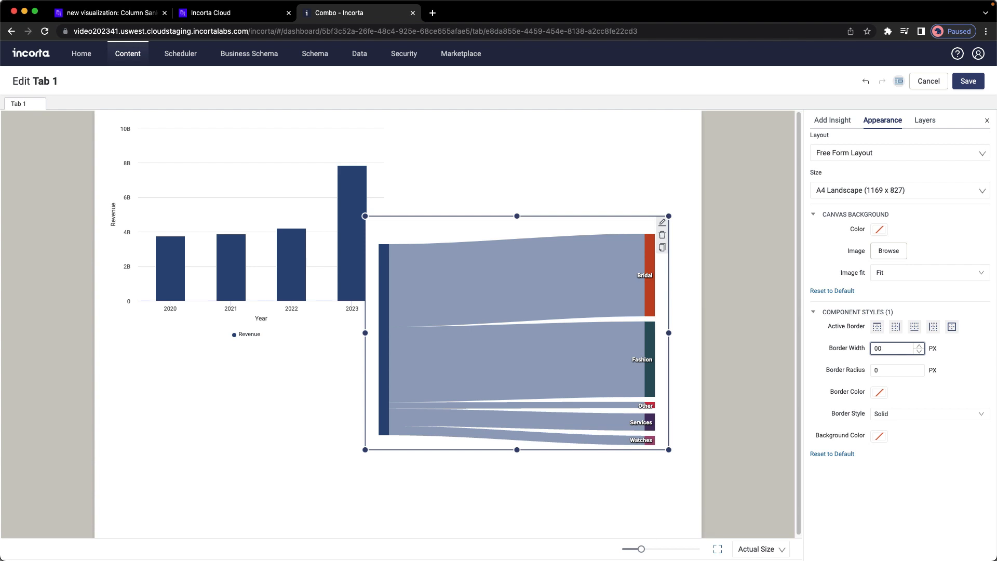
click(290, 426)
Move the Sankey slightly higher on the canvas and give it a transparent background color
drag(454, 335, 459, 283)
drag(365, 213, 459, 334)
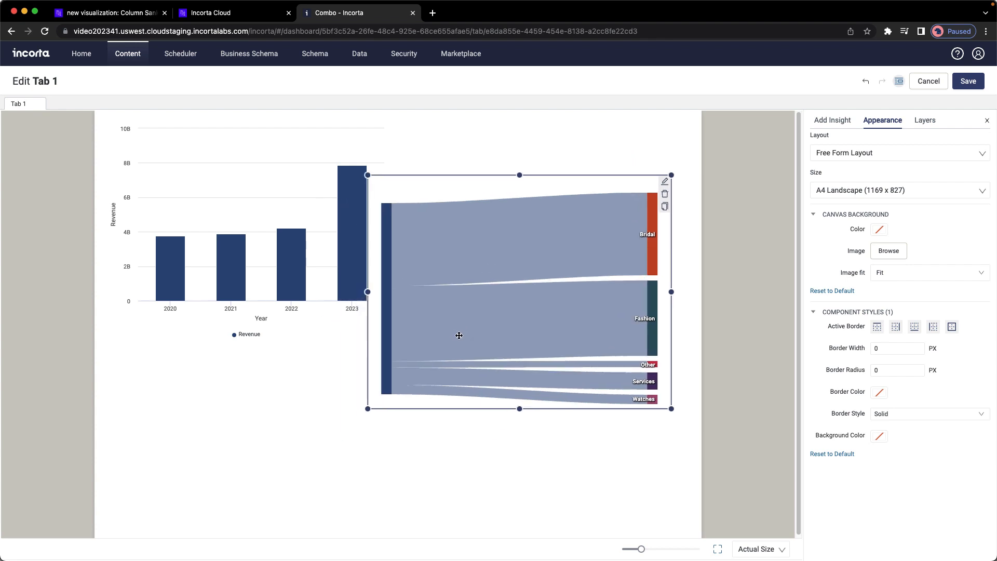
click(877, 440)
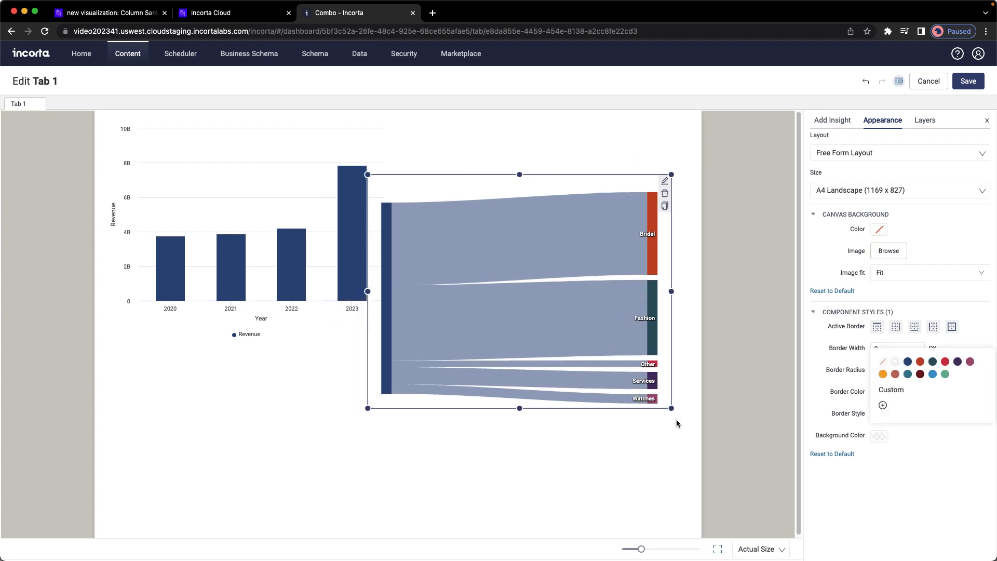
click(555, 460)
Move the Sankey's source bar onto the 2023 column and reduce the Sankey's height to match that column
drag(544, 374, 518, 337)
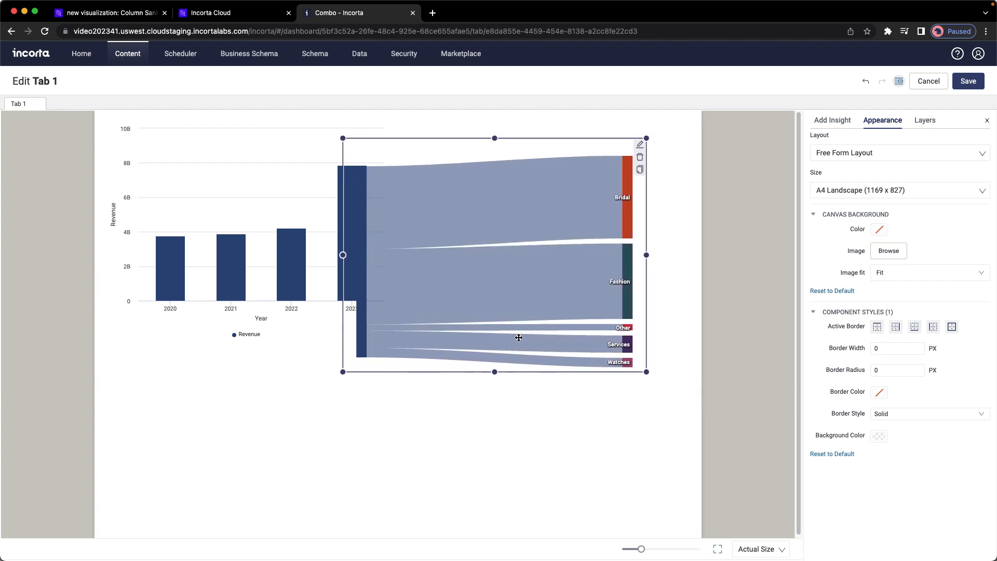
drag(496, 372, 489, 315)
click(477, 390)
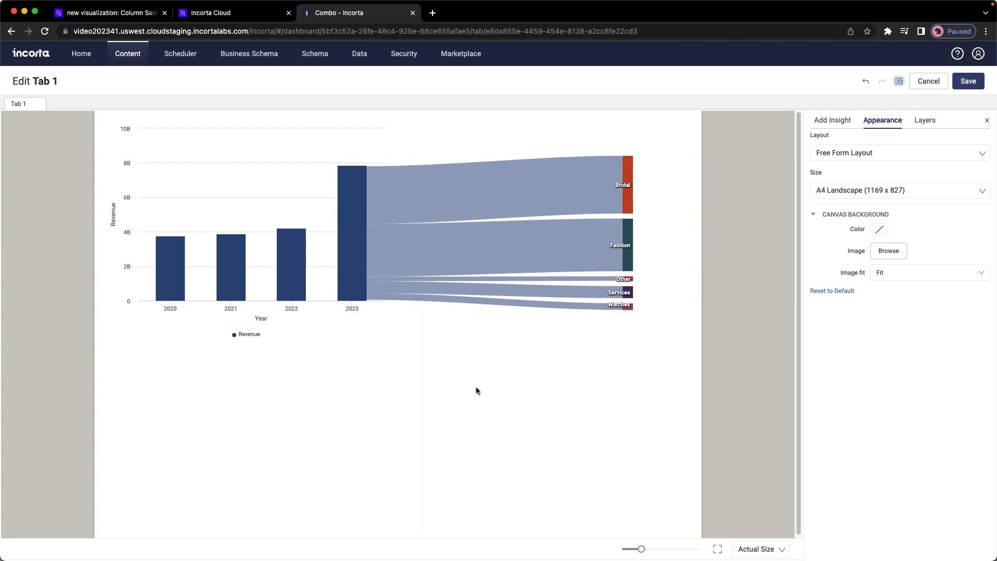
Move the Sankey below the Column chart in the layer order, and return it to the front
click(931, 123)
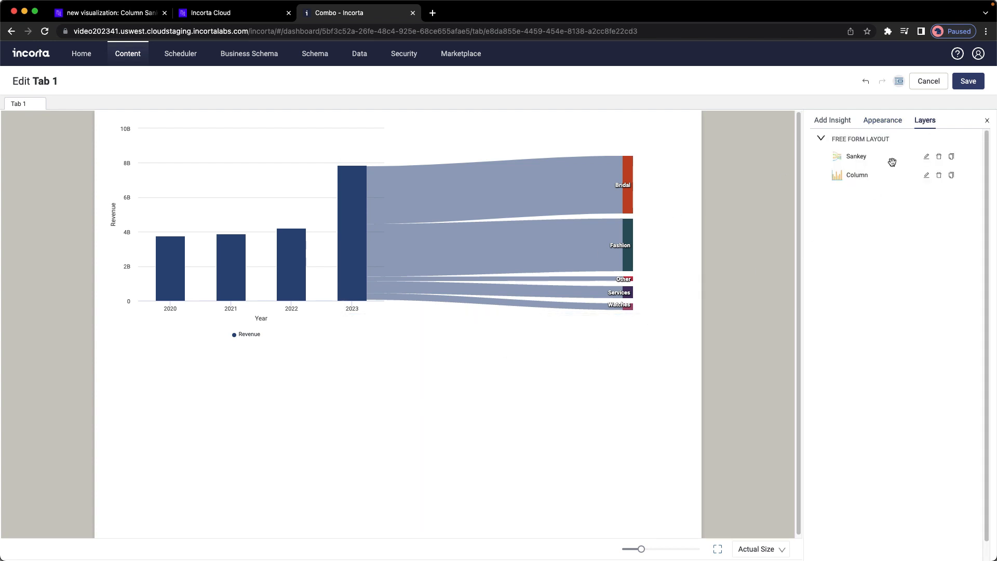
drag(851, 157, 845, 181)
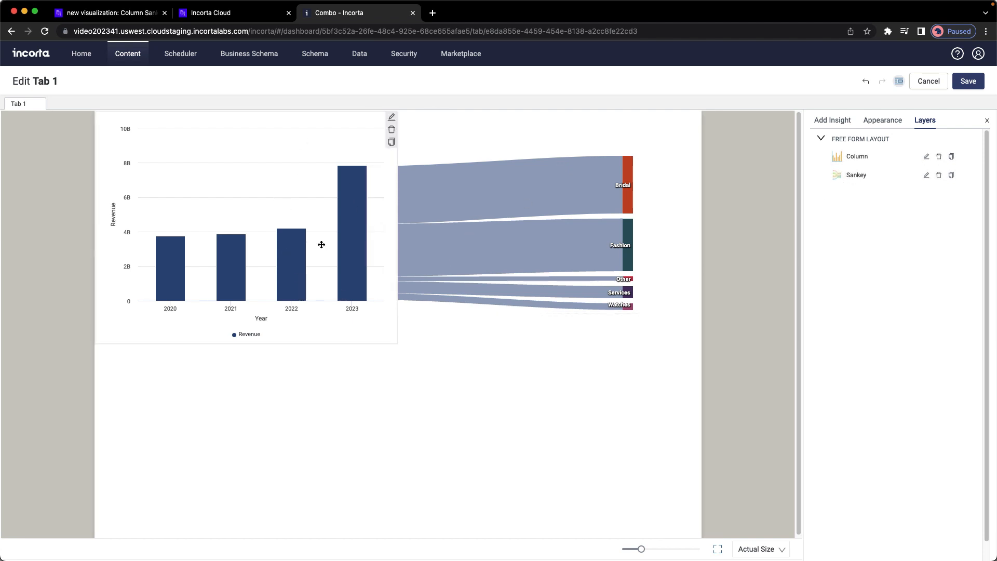
click(436, 236)
drag(848, 179, 834, 172)
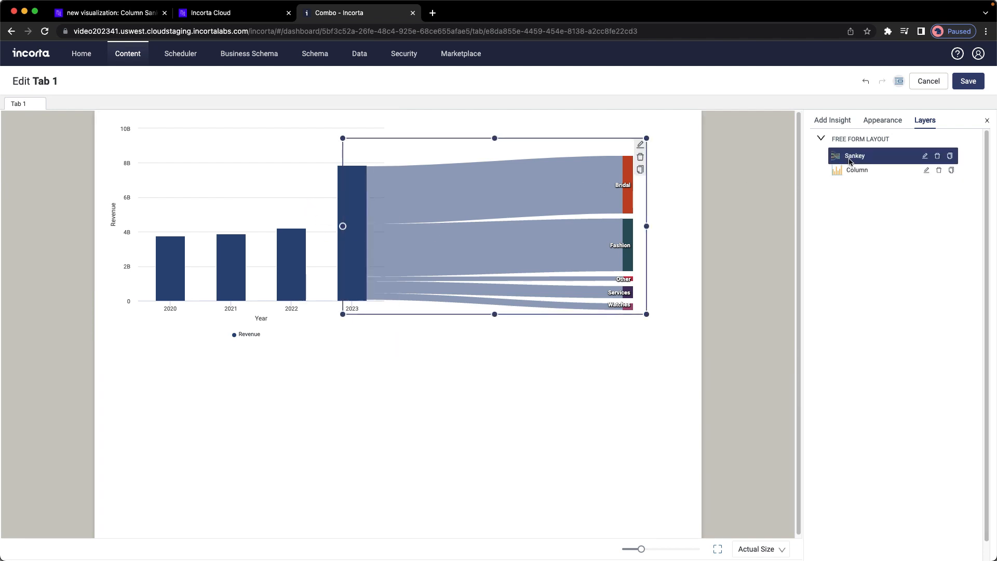
click(450, 453)
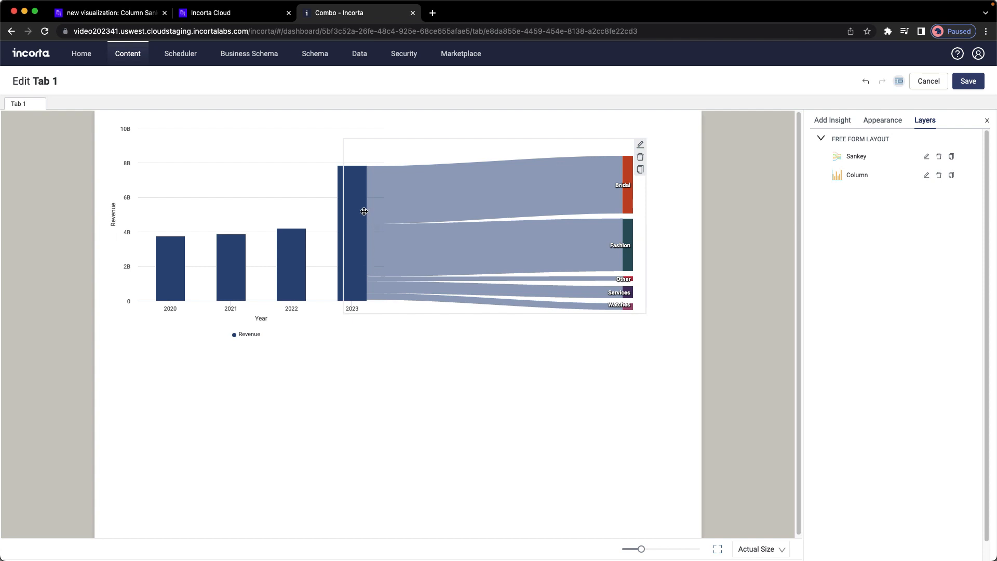
Fine-tune the Sankey's position and height so its source bar lines up with the 2023 column
click(444, 194)
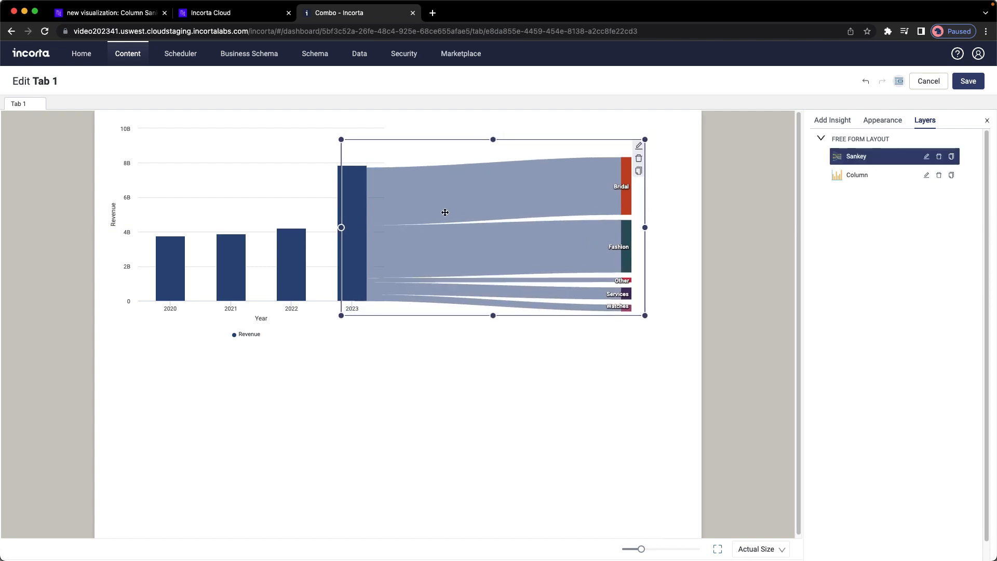
drag(491, 138, 491, 136)
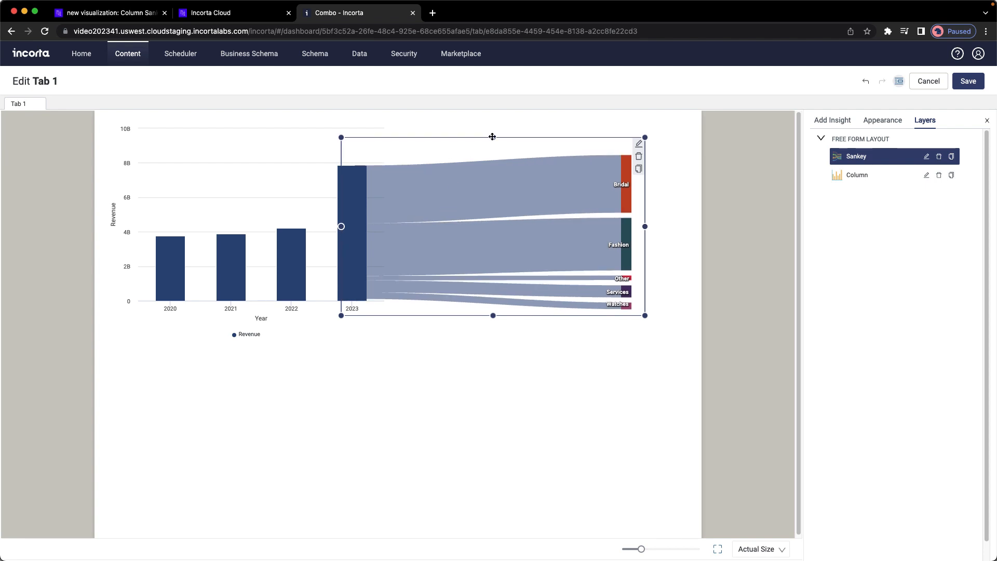
drag(443, 204, 444, 207)
drag(454, 333, 446, 281)
drag(491, 316, 490, 313)
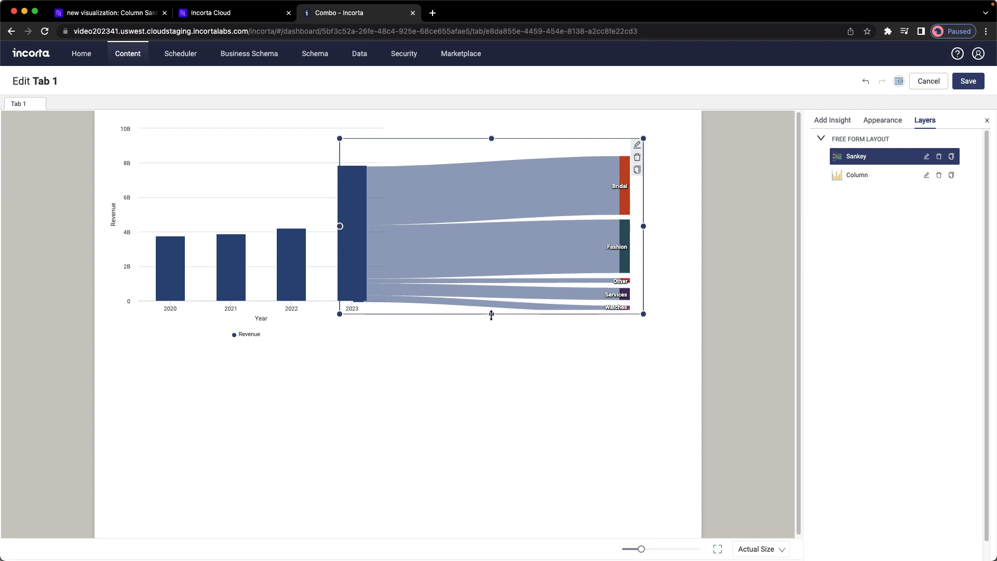
click(493, 349)
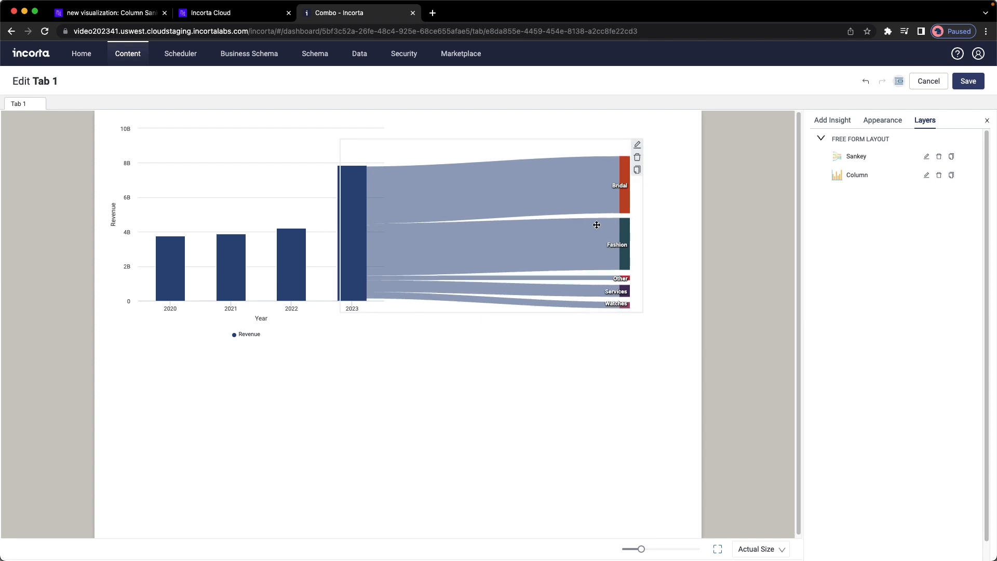
Narrow the Sankey from its outer side so the category bars sit closer to the 2023 column
click(642, 220)
drag(643, 225, 526, 225)
click(599, 447)
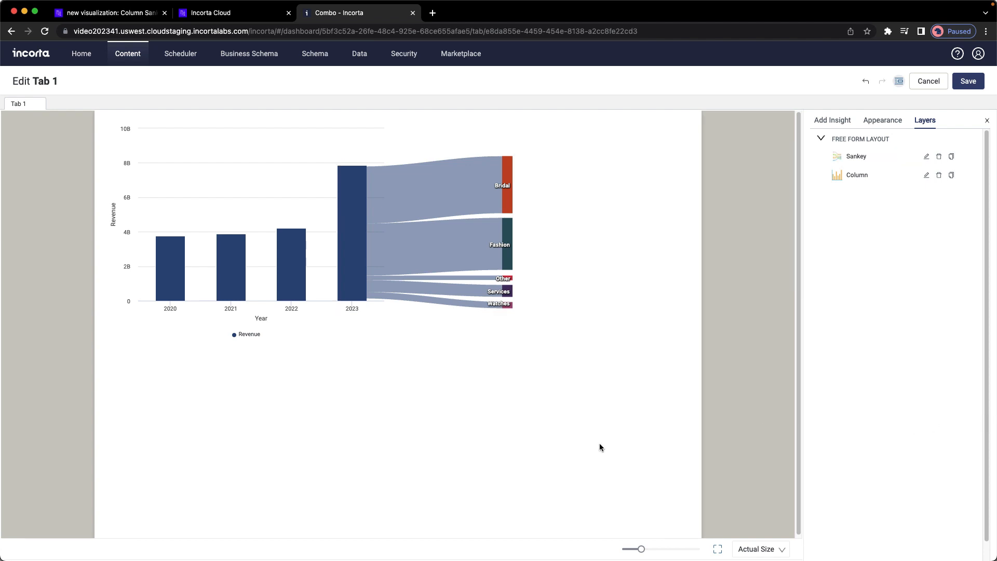